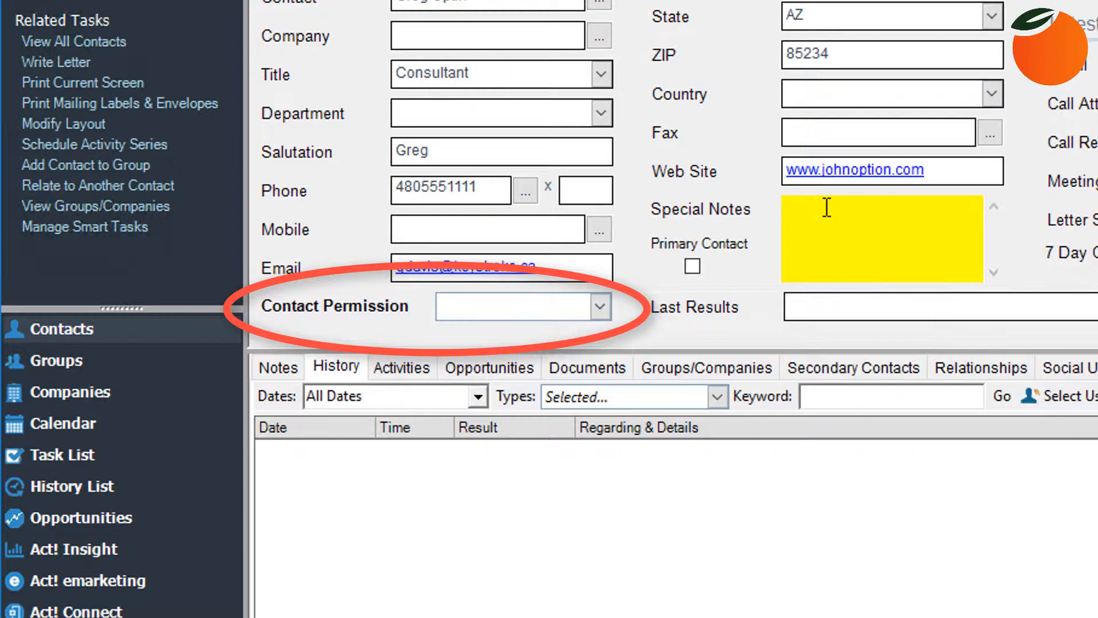
- Show the Configure OptinManager dialog's Act! Field Settings, with permission mapped to Contact Permission
{"action": "left_click", "coordinate": [486, 304]}
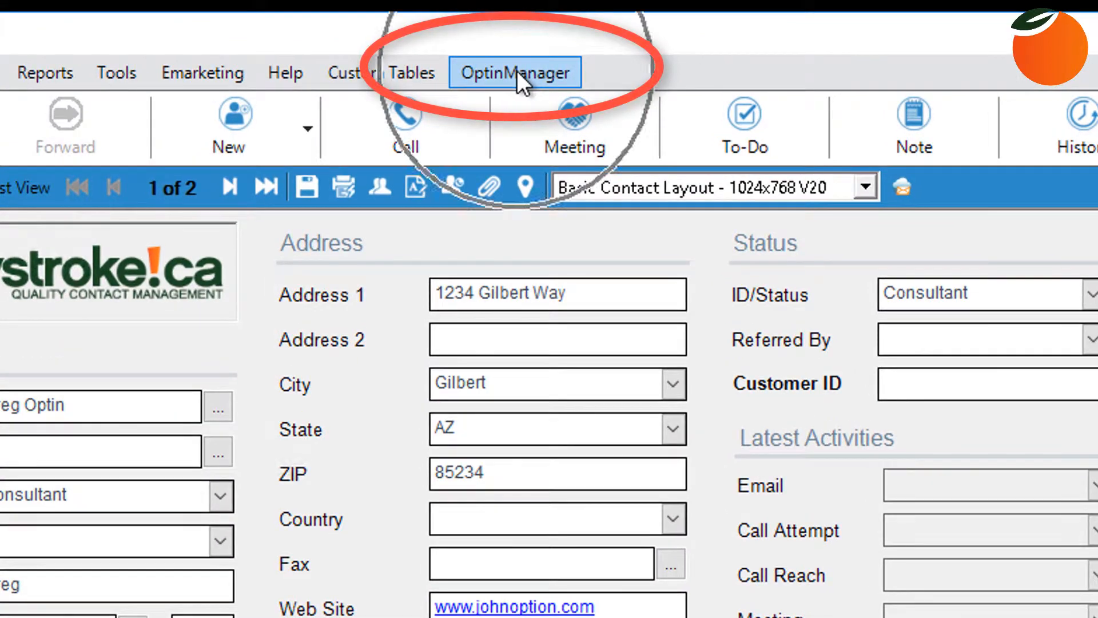
{"action": "left_click", "coordinate": [518, 72]}
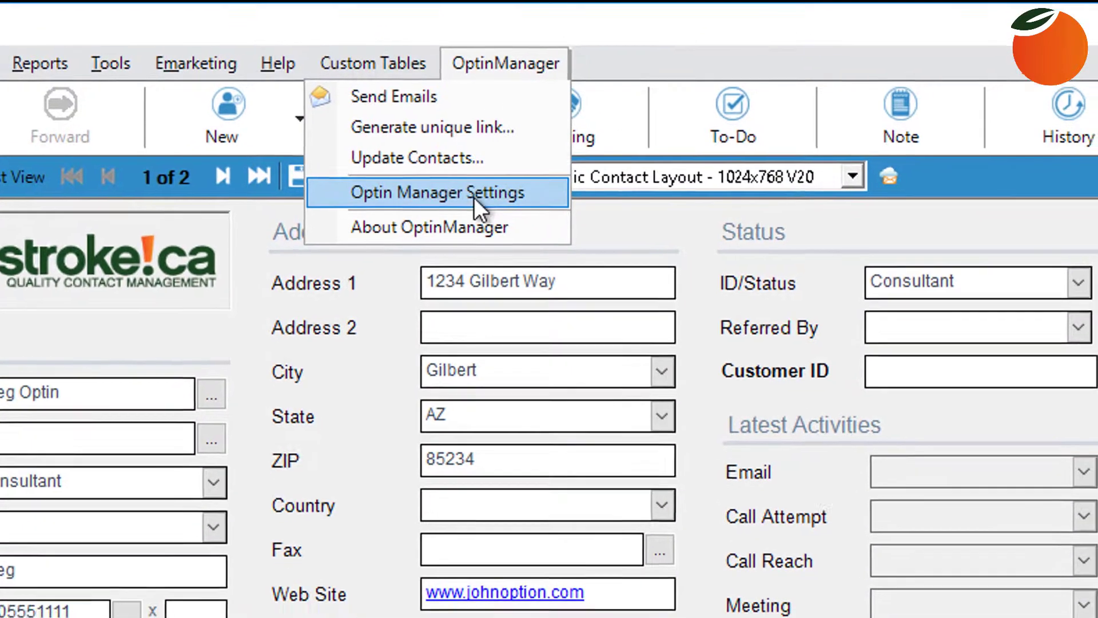
{"action": "left_click", "coordinate": [473, 196]}
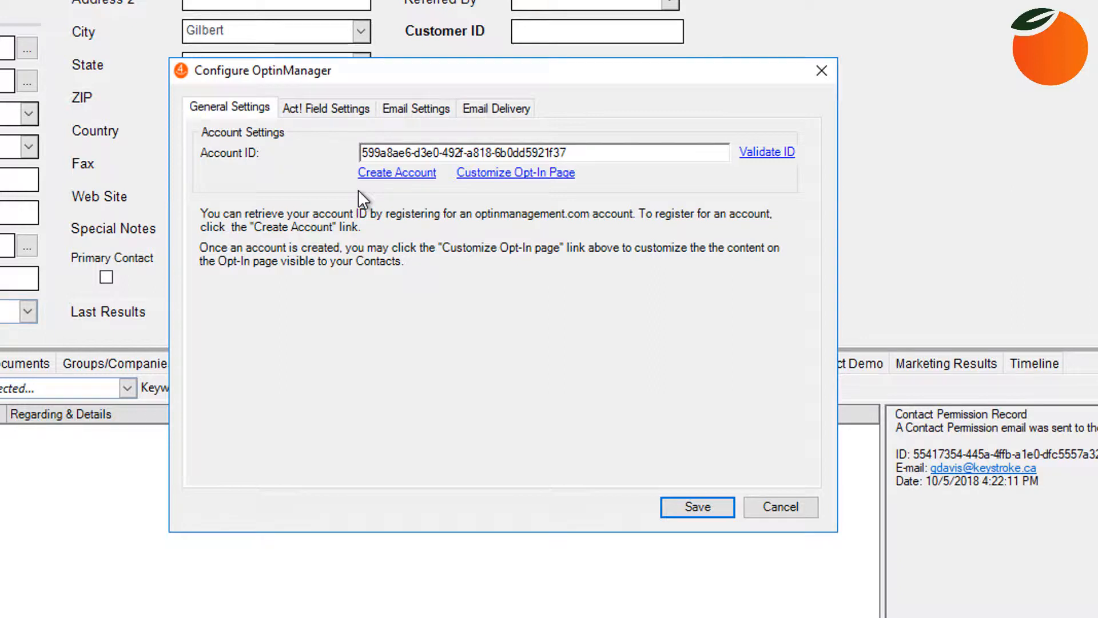
{"action": "left_click", "coordinate": [326, 109]}
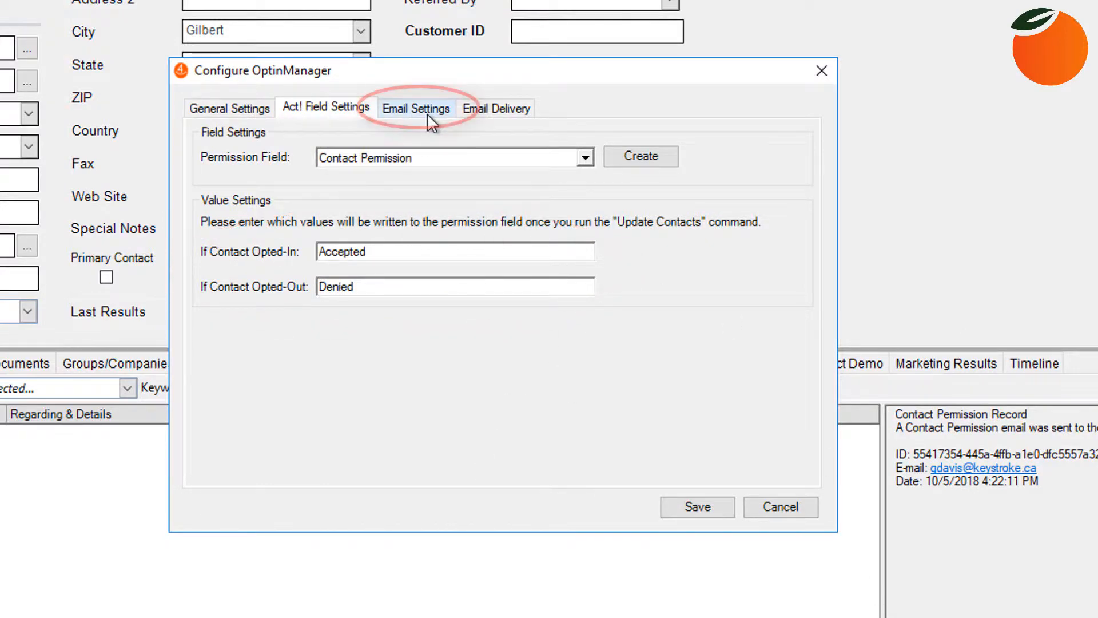
- Review the Email Settings and Email Delivery tabs, then cancel without saving changes
{"action": "left_click", "coordinate": [427, 114]}
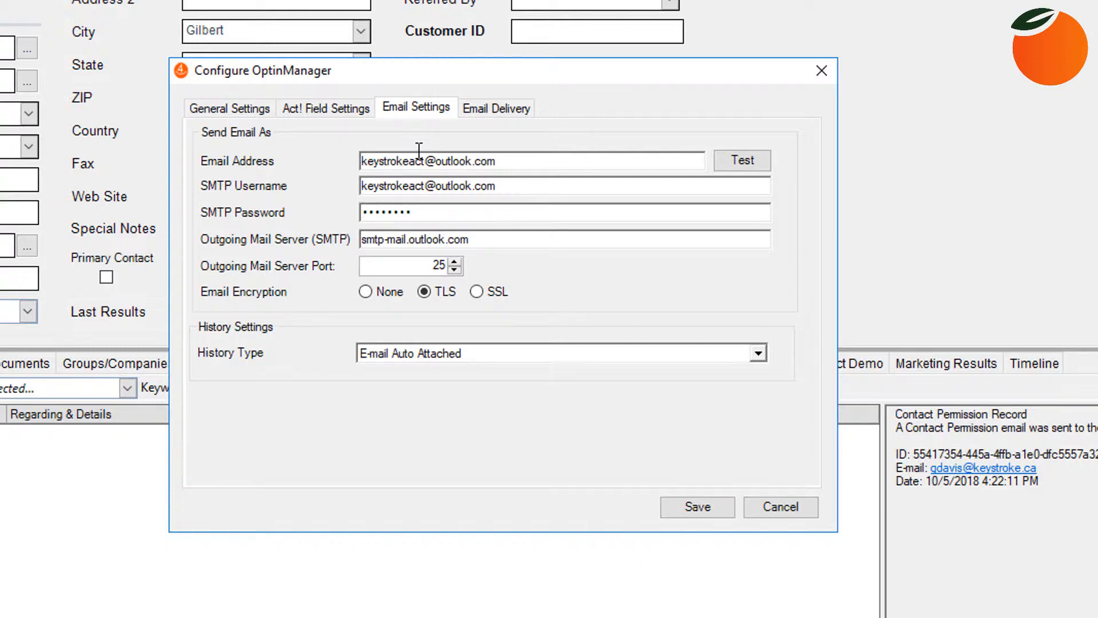
{"action": "left_click", "coordinate": [507, 103]}
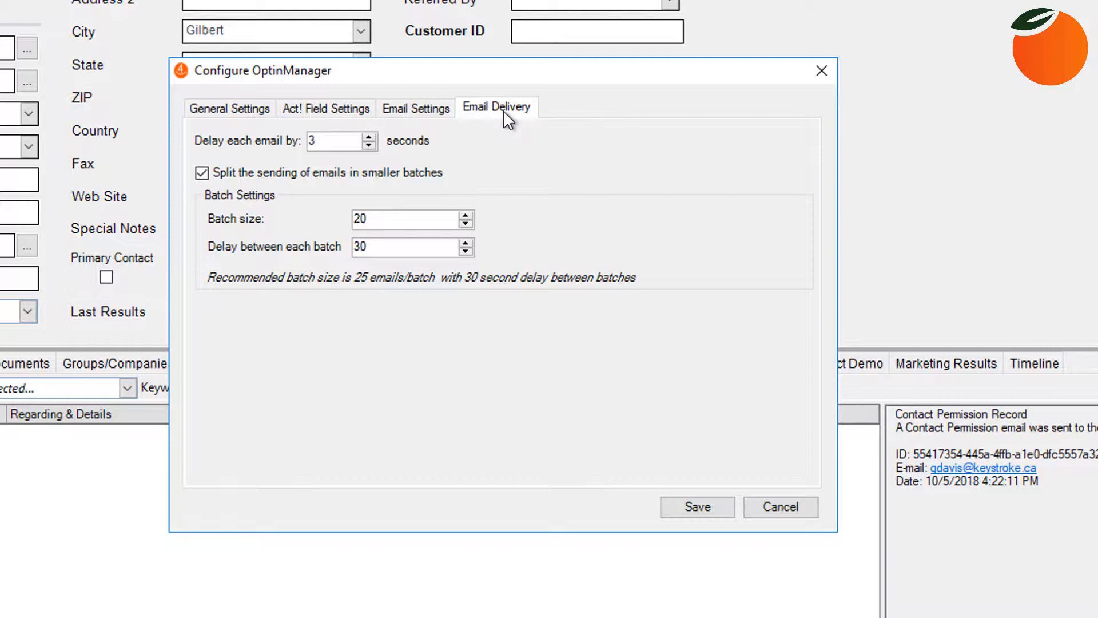
{"action": "left_click", "coordinate": [816, 507]}
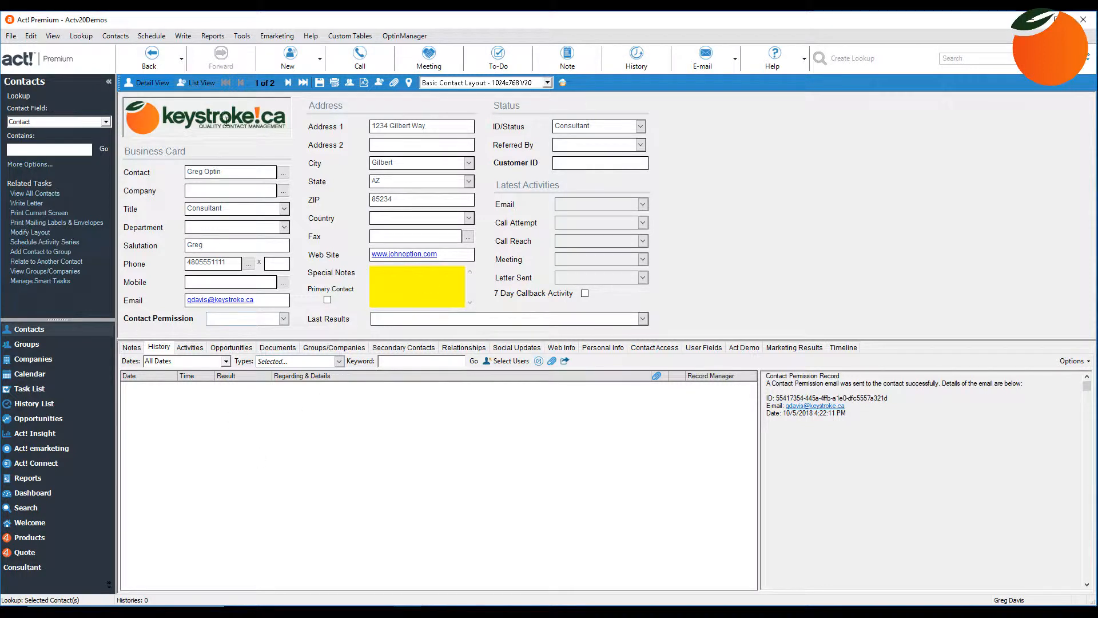
- From List View, bring up the first contact's record and move to John Optin, record 2 of 2
{"action": "left_click", "coordinate": [202, 83]}
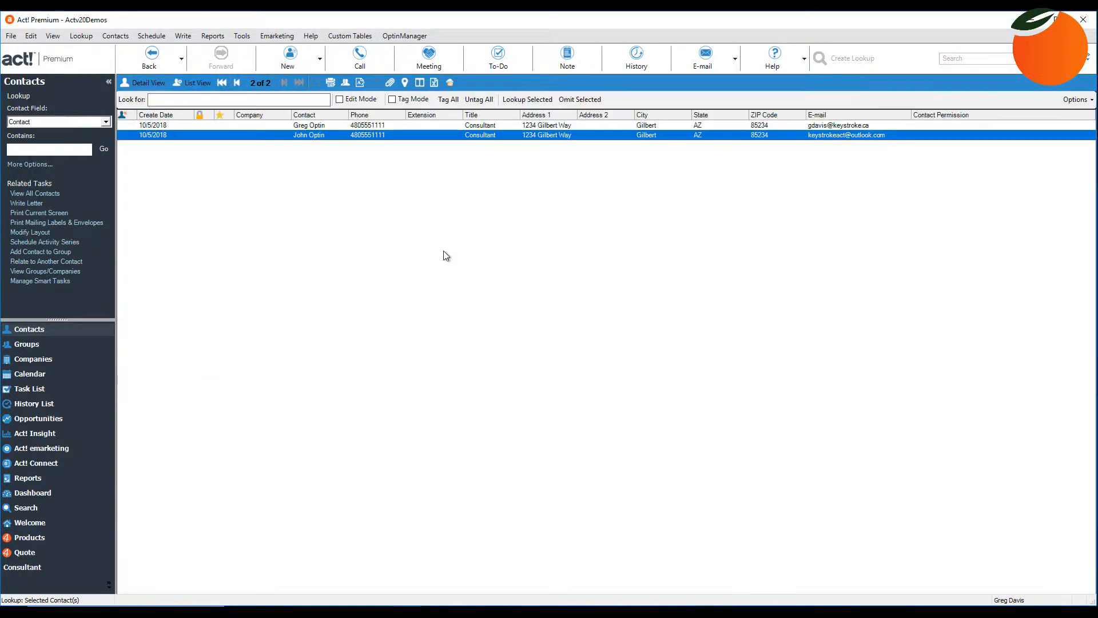
{"action": "double_click", "coordinate": [501, 126]}
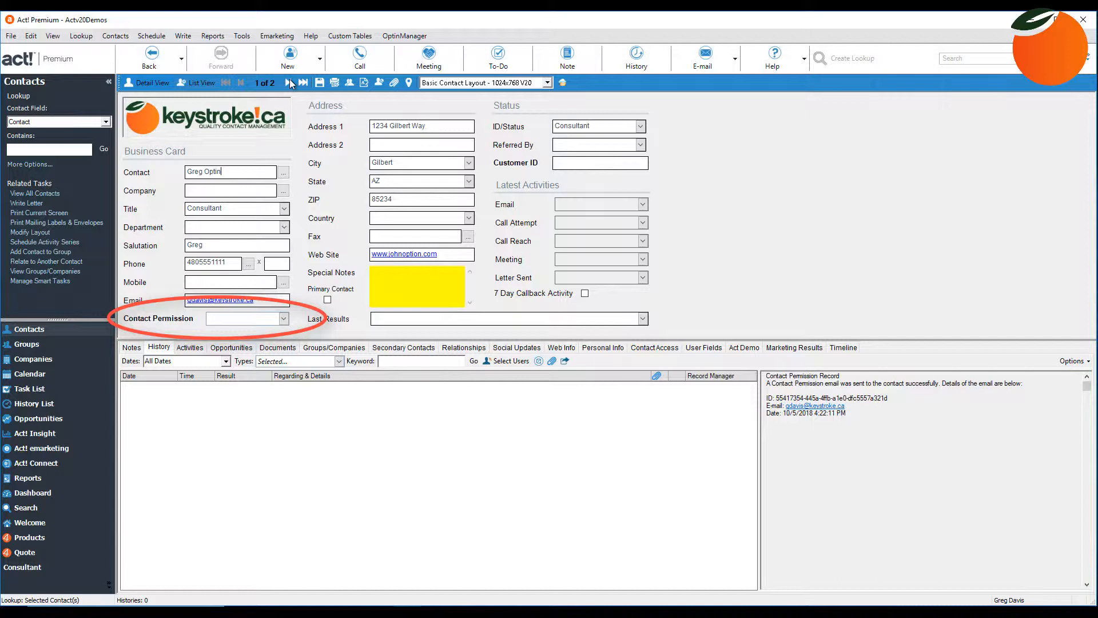
{"action": "left_click", "coordinate": [289, 82]}
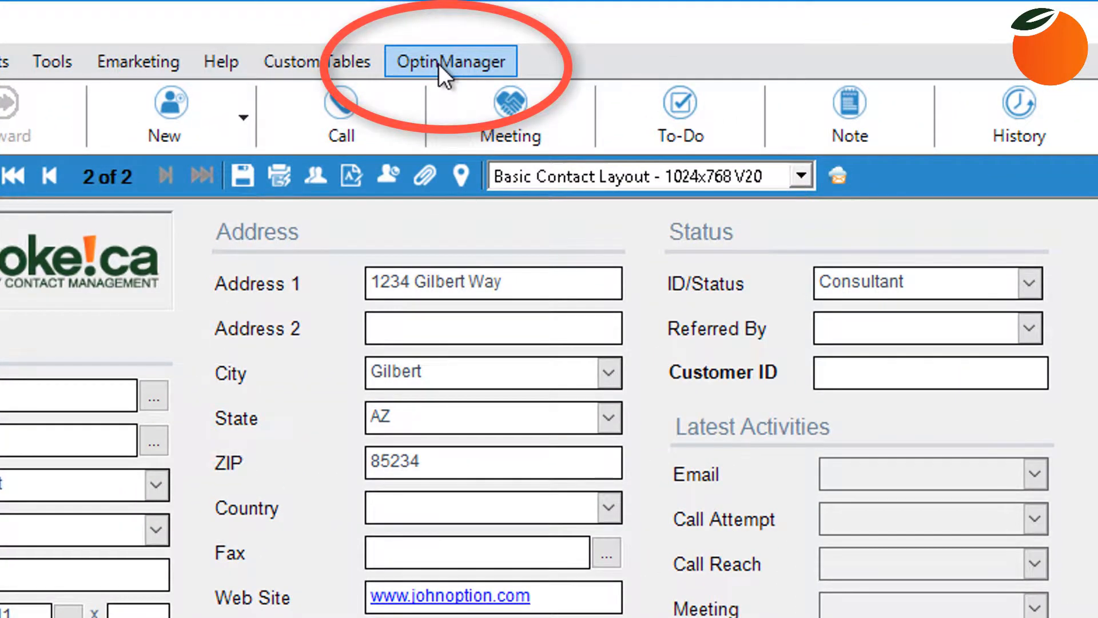
- Start OptinManager > Send Emails and view the Notepad email template before closing it
{"action": "left_click", "coordinate": [439, 64]}
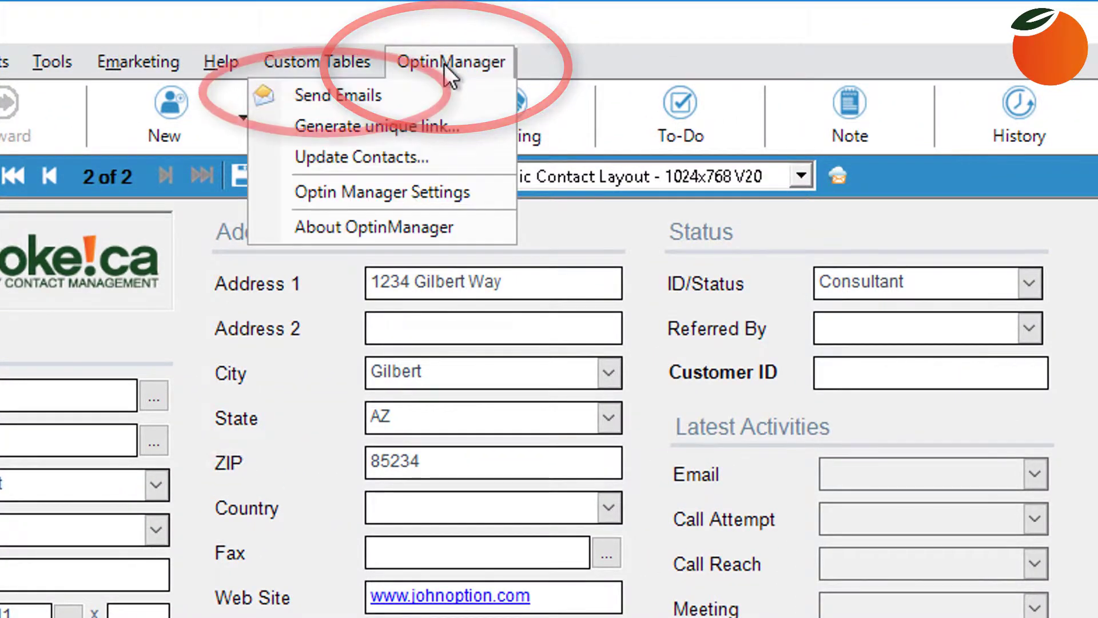
{"action": "left_click", "coordinate": [385, 93]}
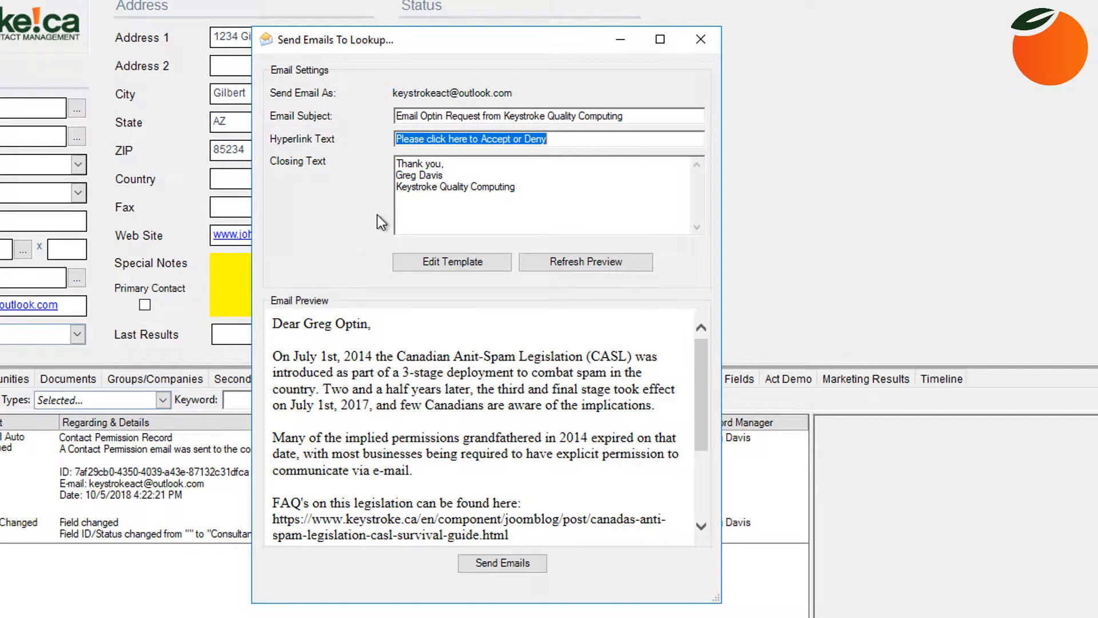
{"action": "left_click", "coordinate": [448, 261]}
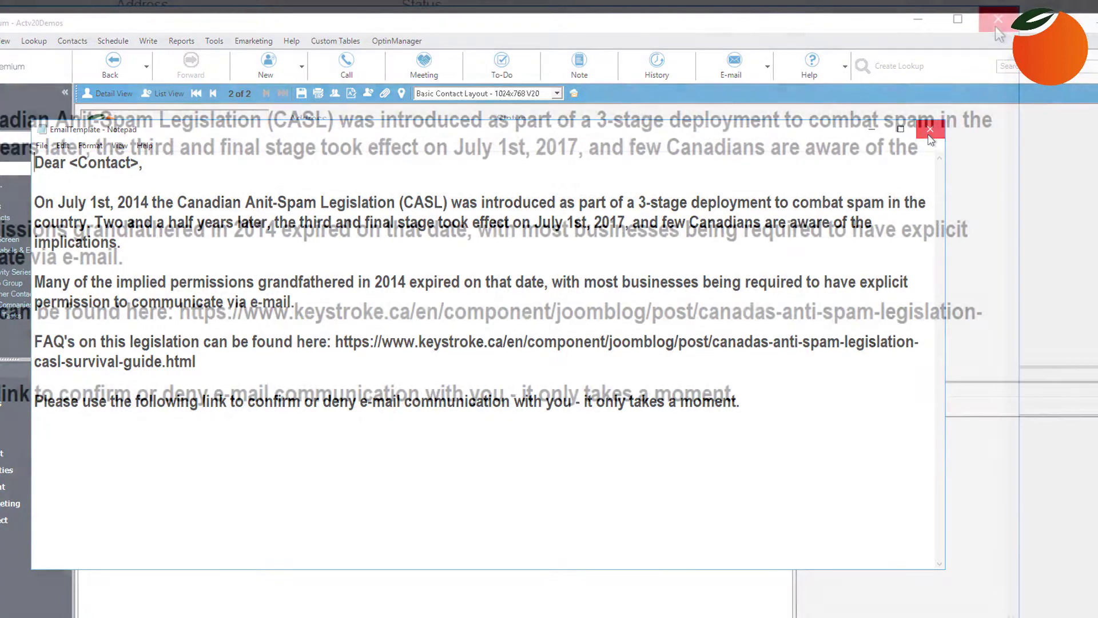
{"action": "left_click", "coordinate": [931, 131]}
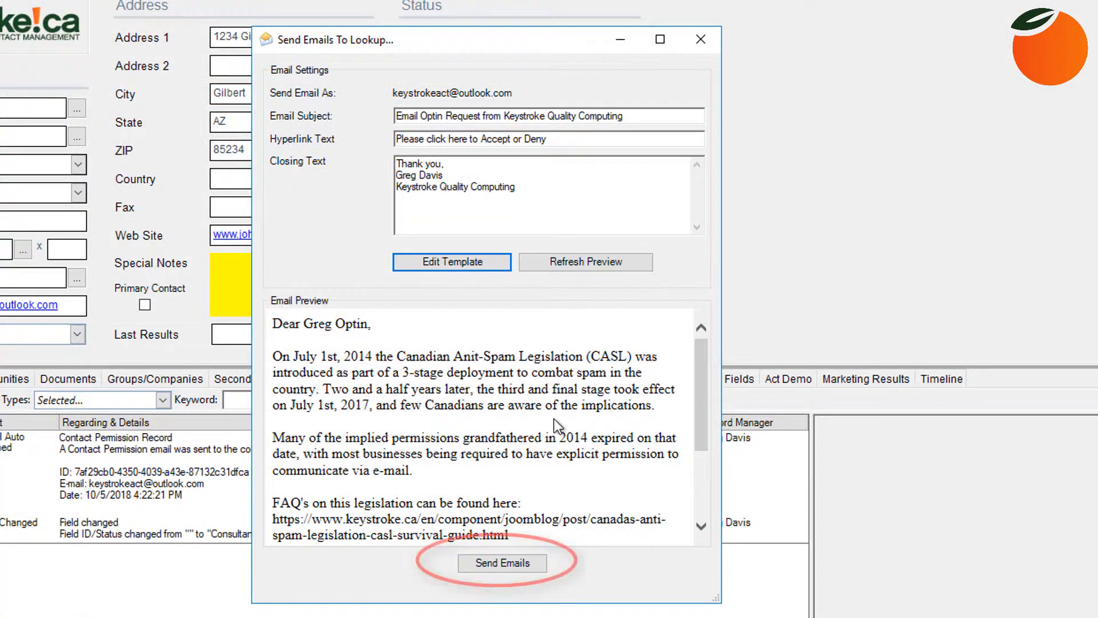
- Send the opt-in request emails to the 2 contacts in the current lookup and confirm success
{"action": "left_click", "coordinate": [495, 561]}
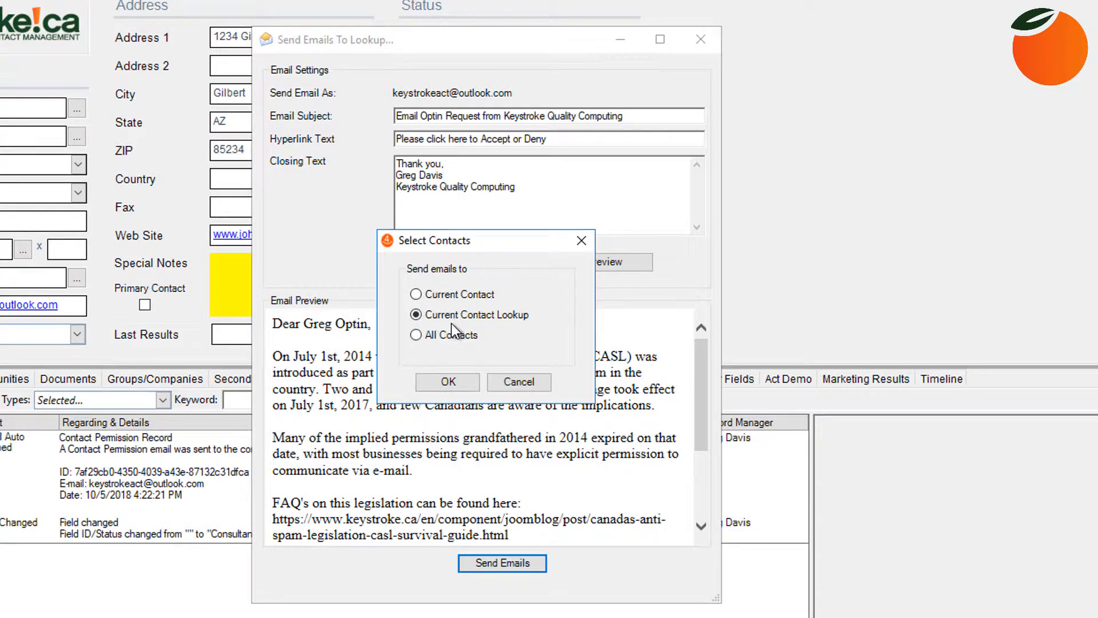
{"action": "left_click", "coordinate": [443, 380]}
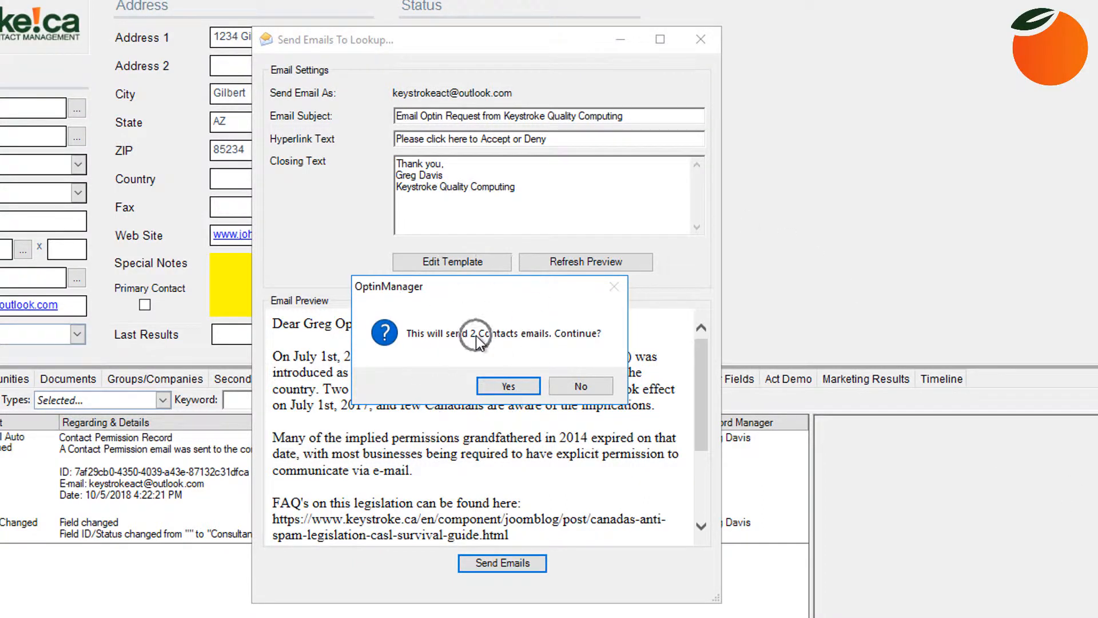
{"action": "left_click", "coordinate": [505, 388]}
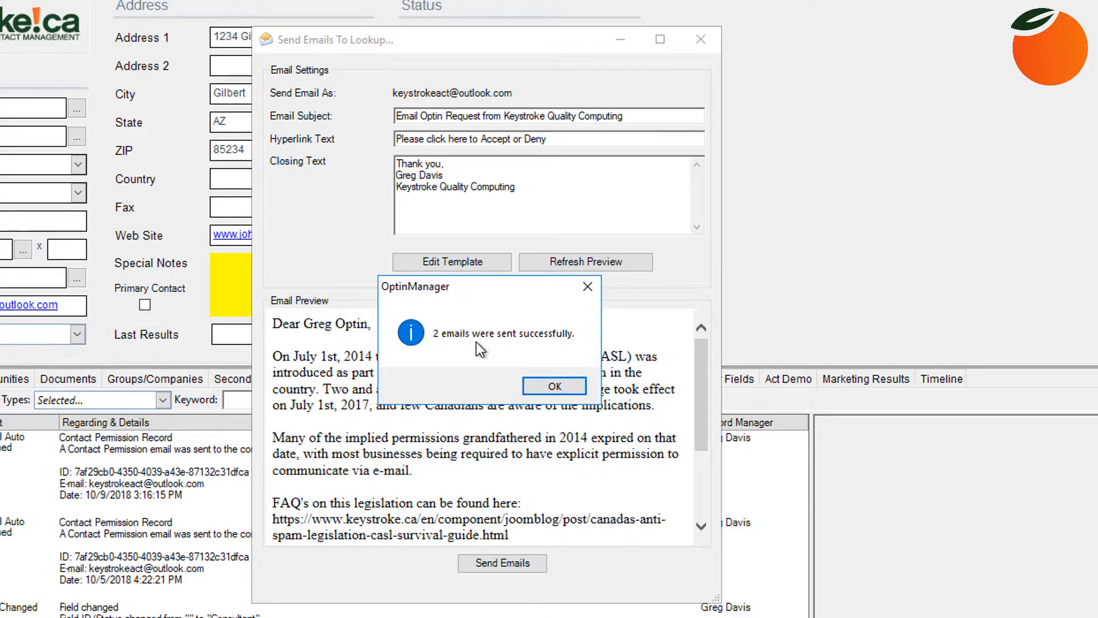
{"action": "left_click", "coordinate": [556, 388]}
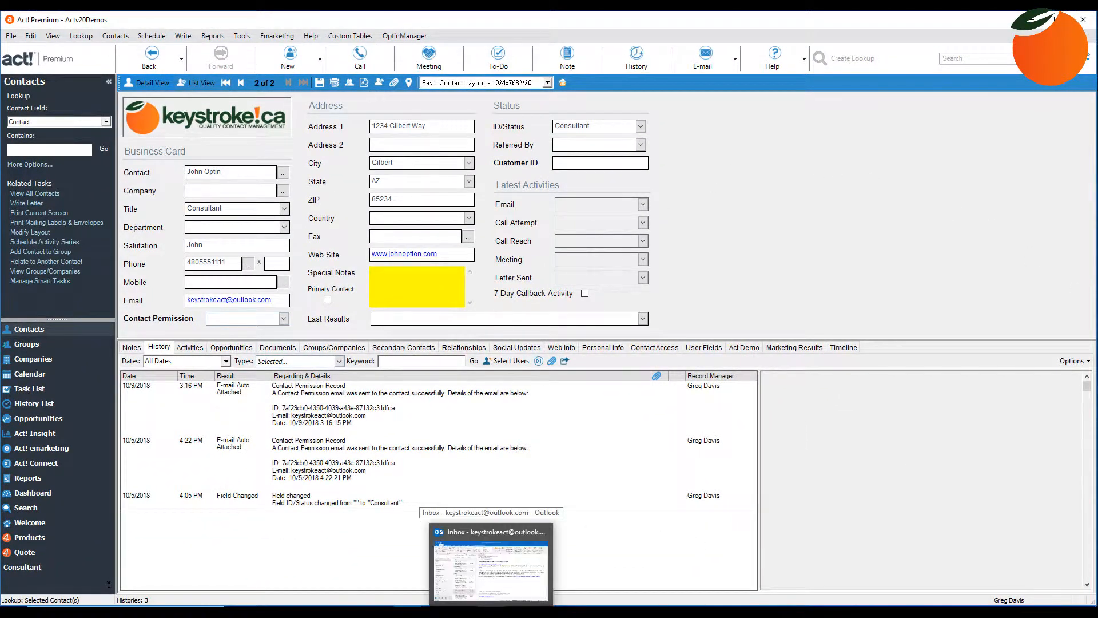
- In Outlook, read the Email Optin Request message from Keystroke Quality Computing
{"action": "left_click", "coordinate": [491, 562]}
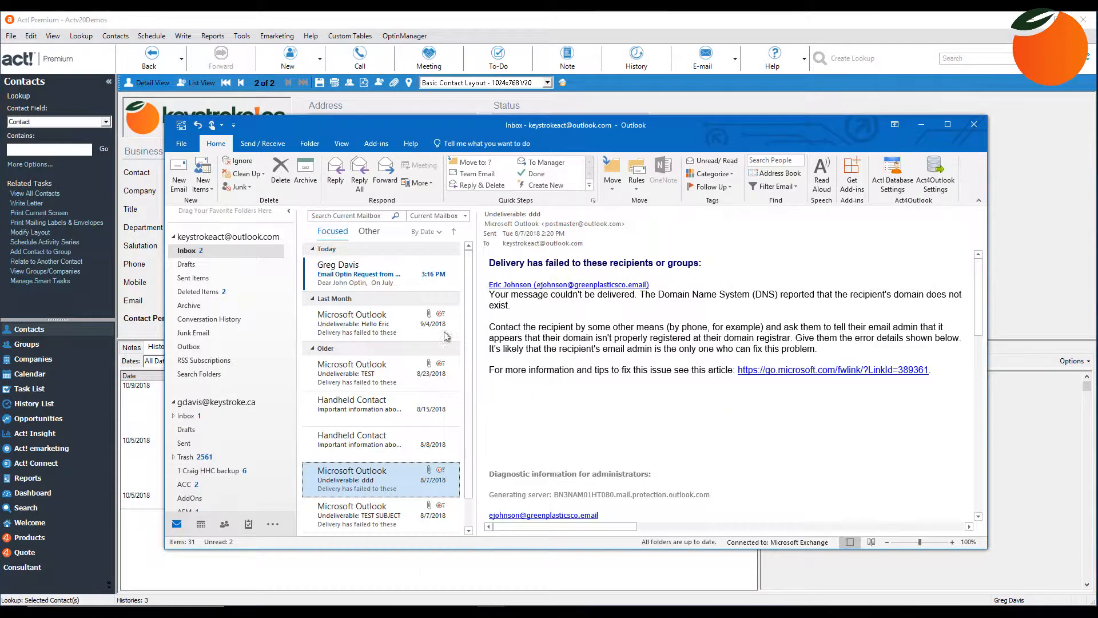
{"action": "left_click", "coordinate": [384, 279]}
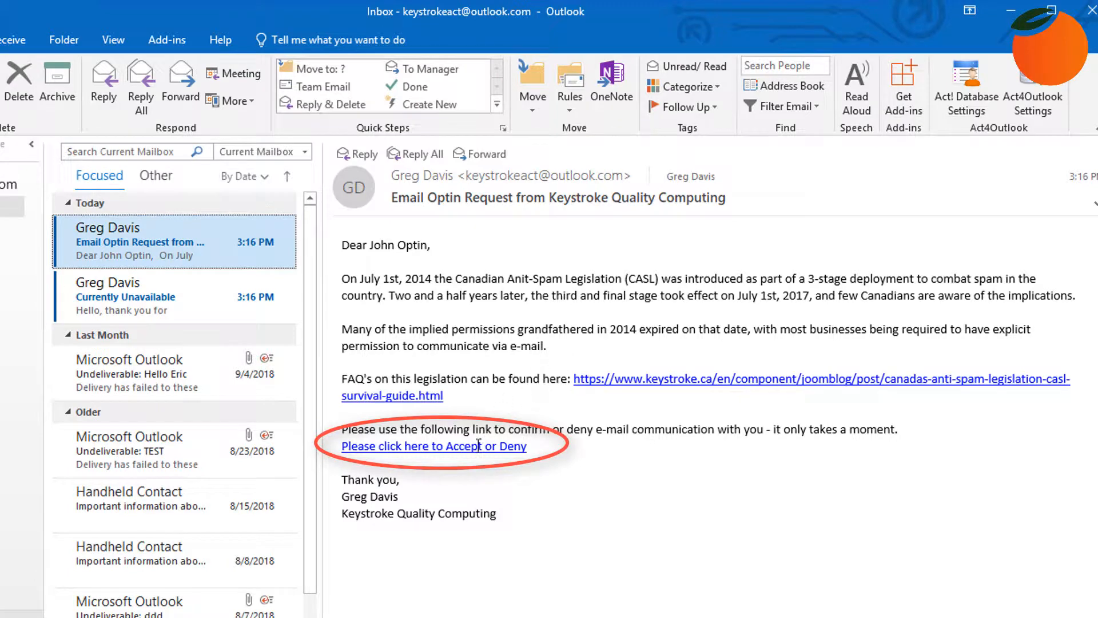
{"action": "left_click", "coordinate": [436, 450]}
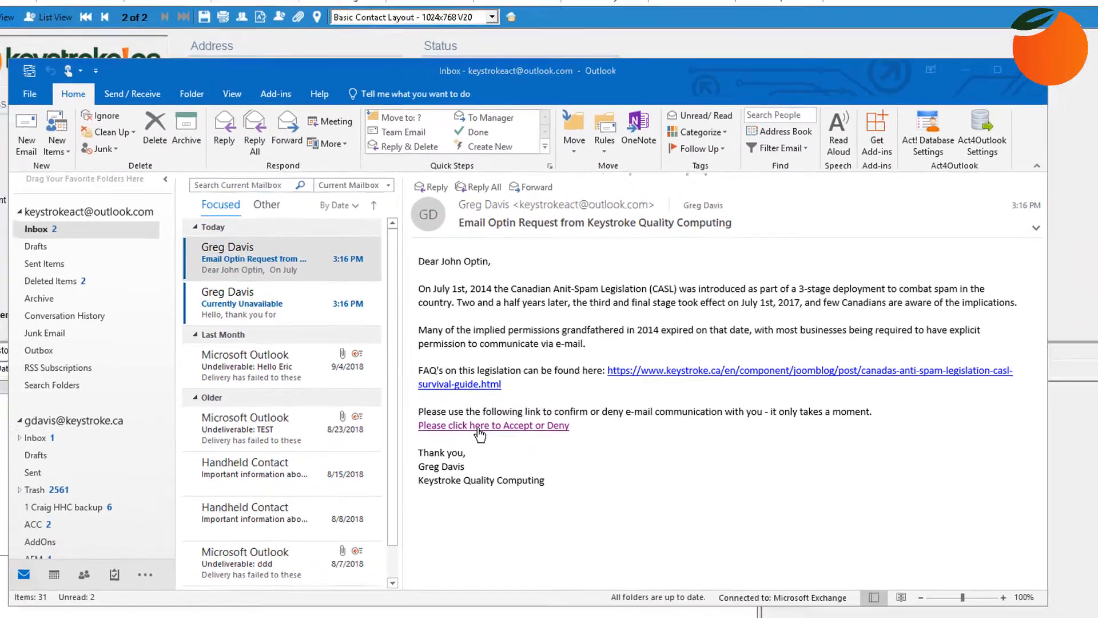
- Follow the accept-or-deny link, choose Opt In on OptinManagement.com, and close the browser
{"action": "left_click", "coordinate": [480, 427]}
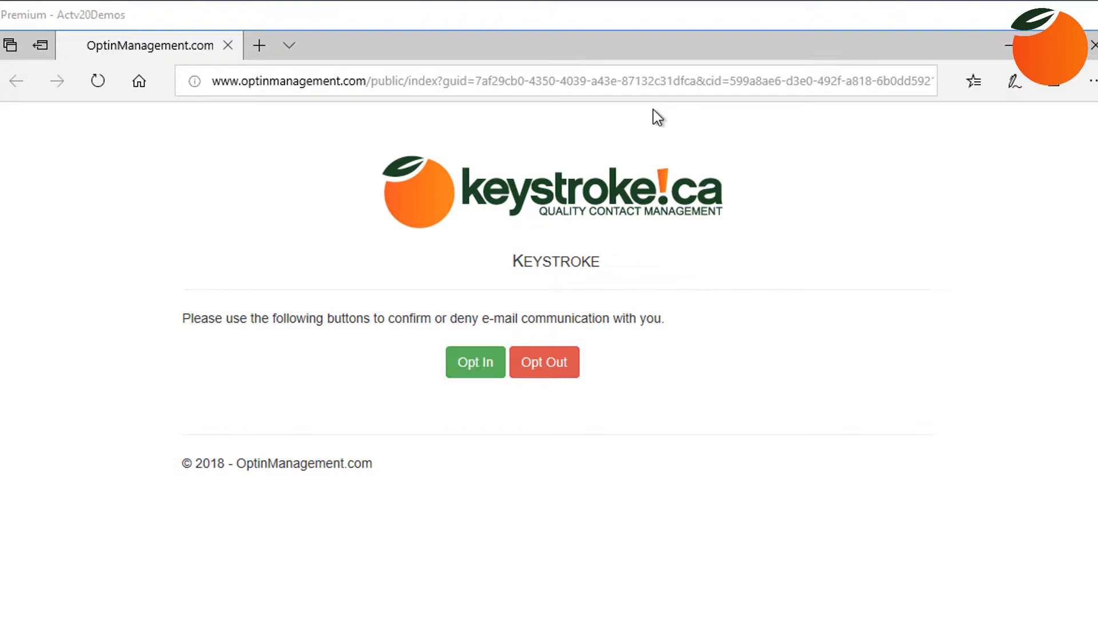
{"action": "left_click", "coordinate": [480, 371]}
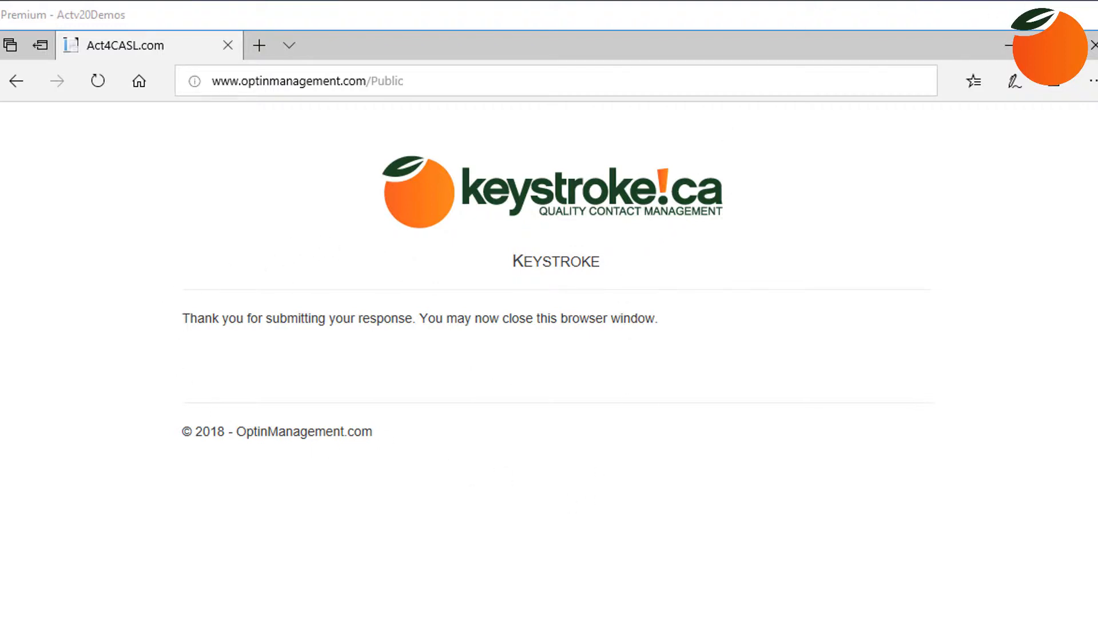
{"action": "left_click", "coordinate": [1092, 45]}
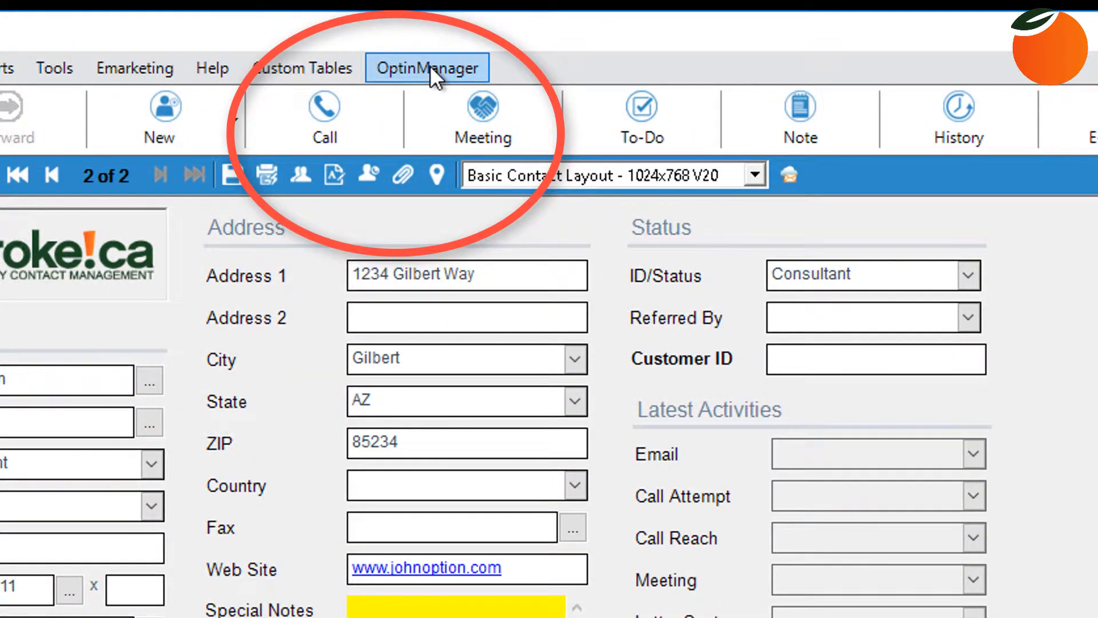
- Run OptinManager > Update Contacts so John Optin's Contact Permission reads Accepted
{"action": "left_click", "coordinate": [420, 70]}
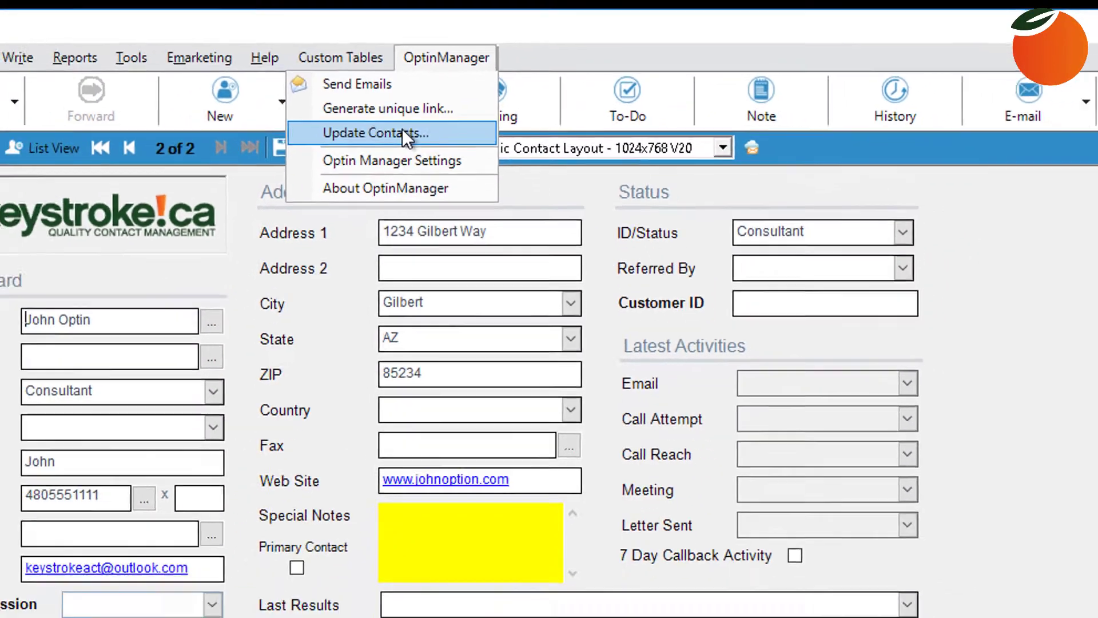
{"action": "left_click", "coordinate": [402, 128]}
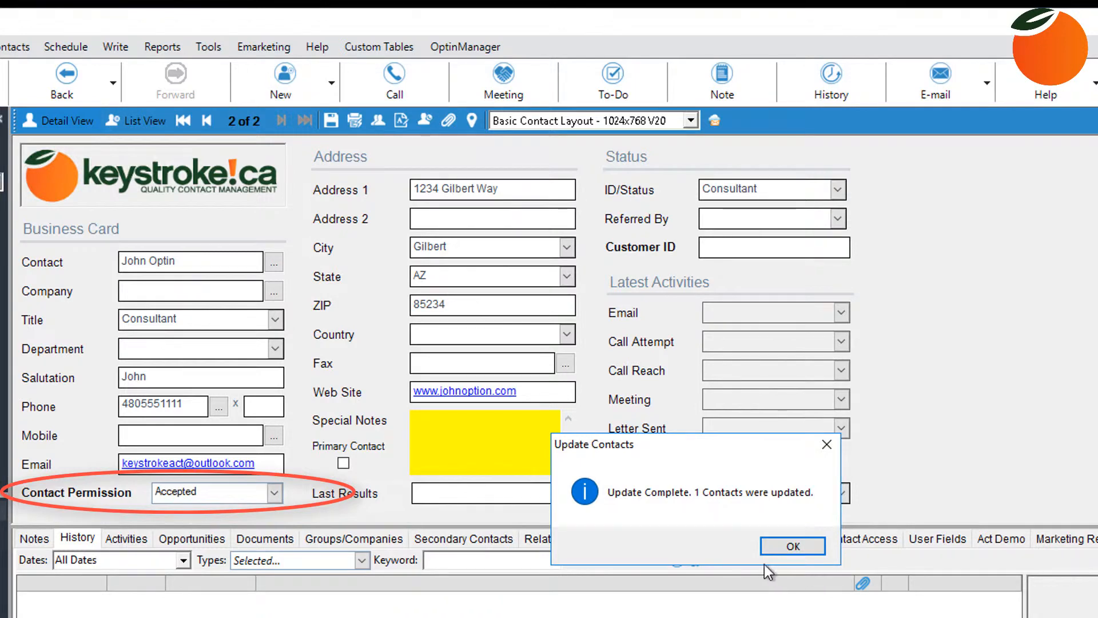
{"action": "left_click", "coordinate": [791, 547]}
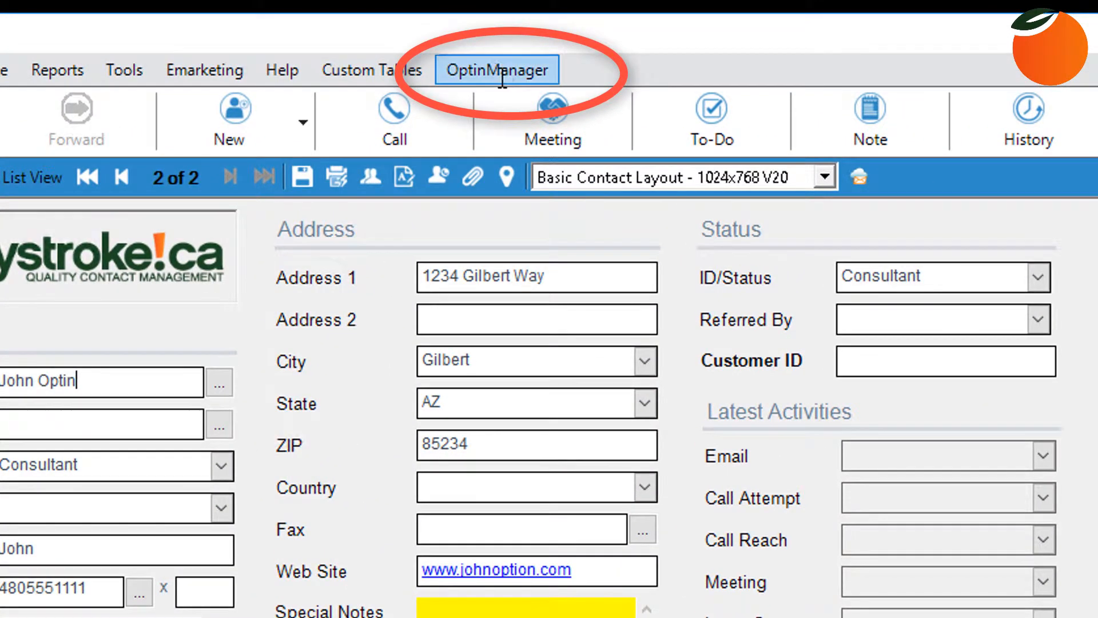
- Generate John Optin's unique opt-in link, copied to the clipboard, and acknowledge the confirmation
{"action": "left_click", "coordinate": [497, 63]}
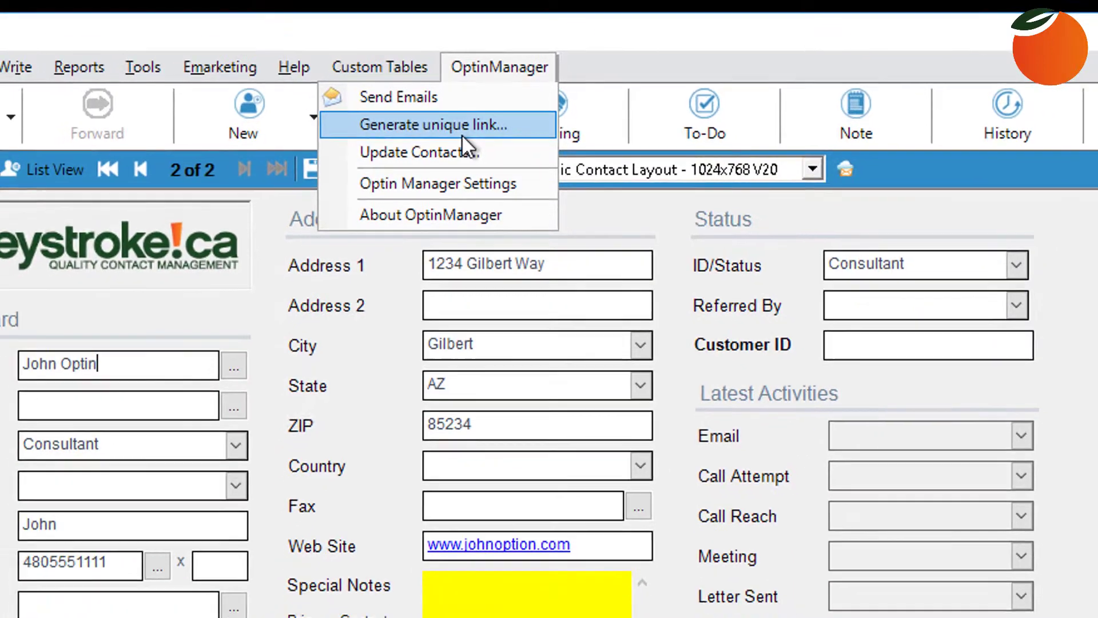
{"action": "left_click", "coordinate": [457, 138]}
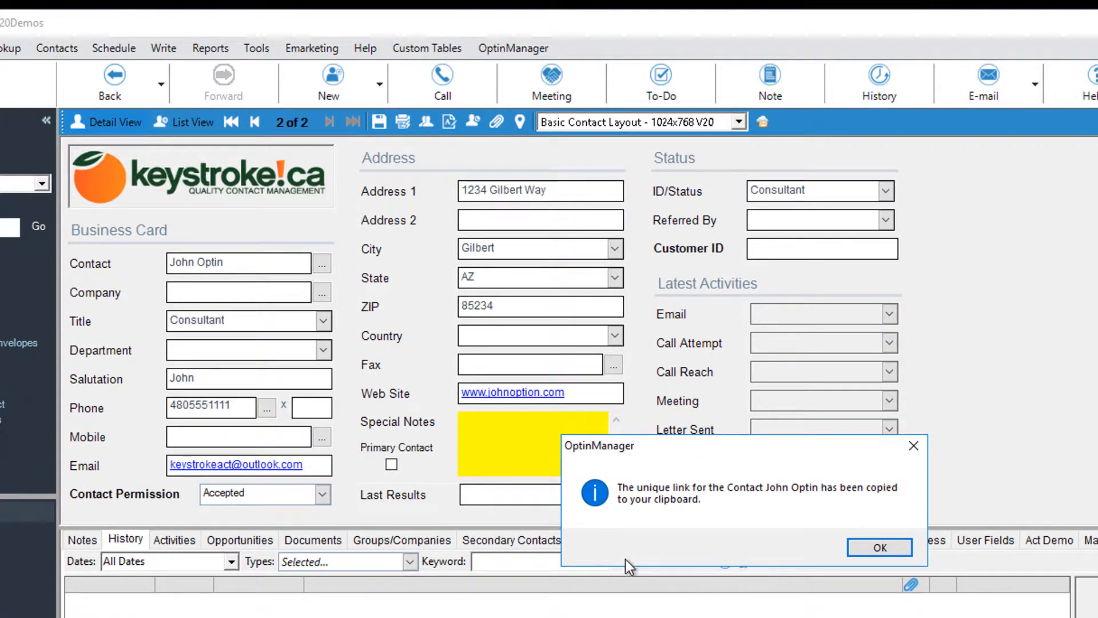
{"action": "left_click", "coordinate": [867, 550]}
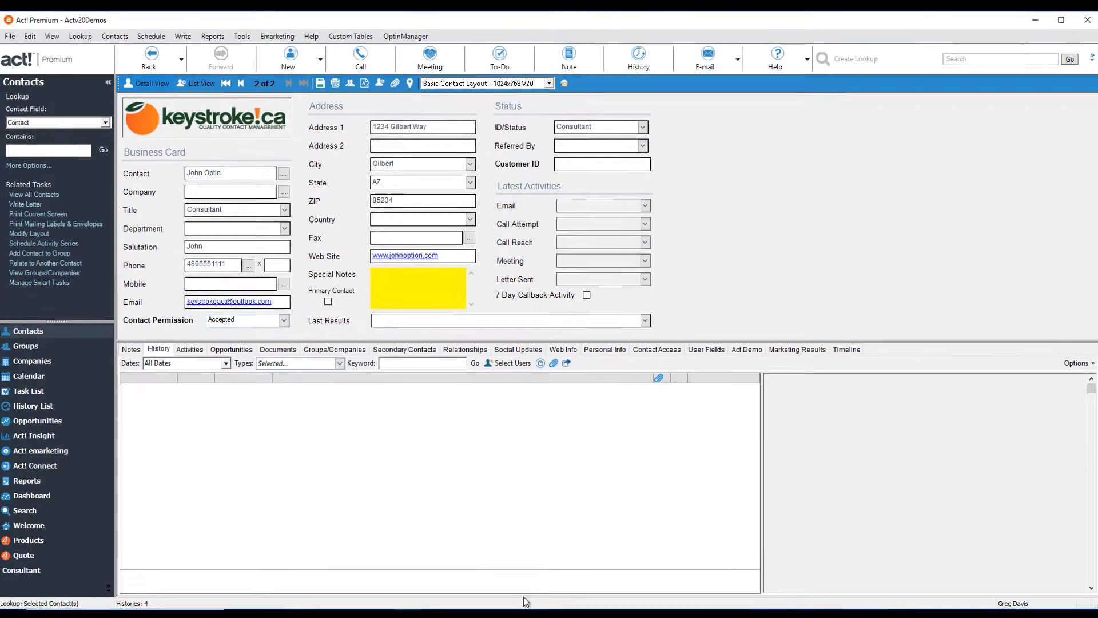
- Reply to the opt-in email in Outlook with the pasted link as a hyperlink, then return to Act!
{"action": "key", "text": "alt+Tab"}
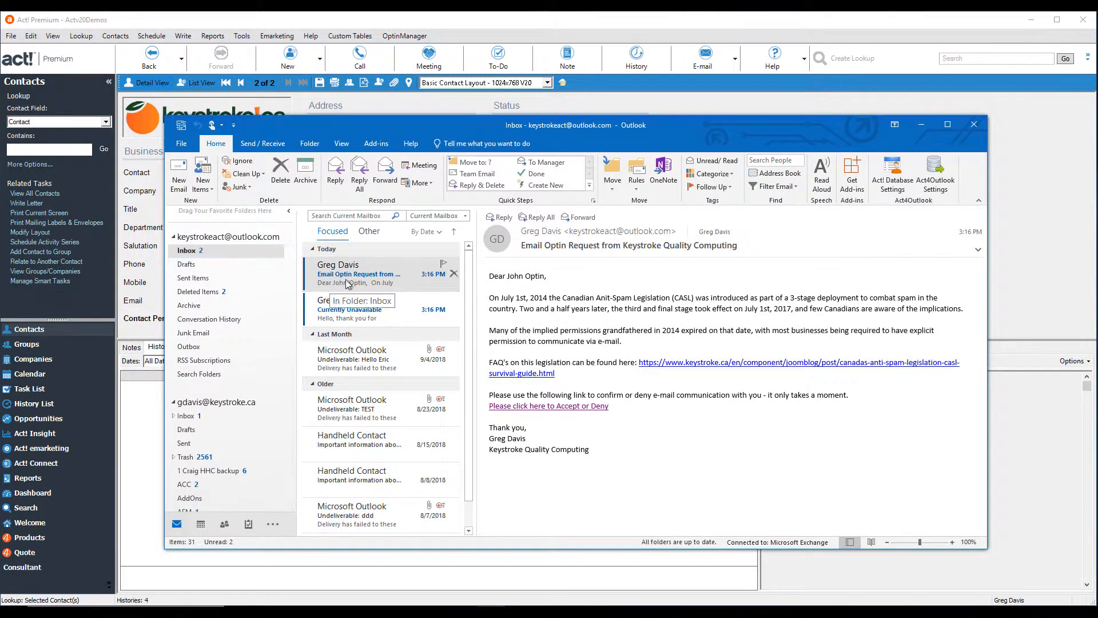
{"action": "left_click", "coordinate": [342, 182]}
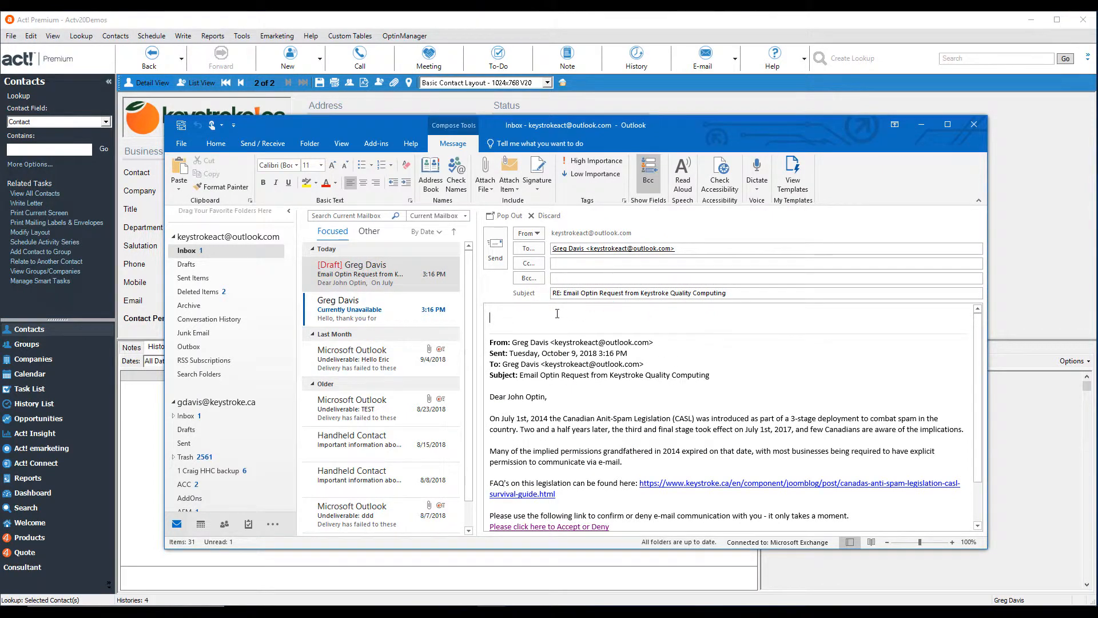
{"action": "key", "text": "ctrl+v"}
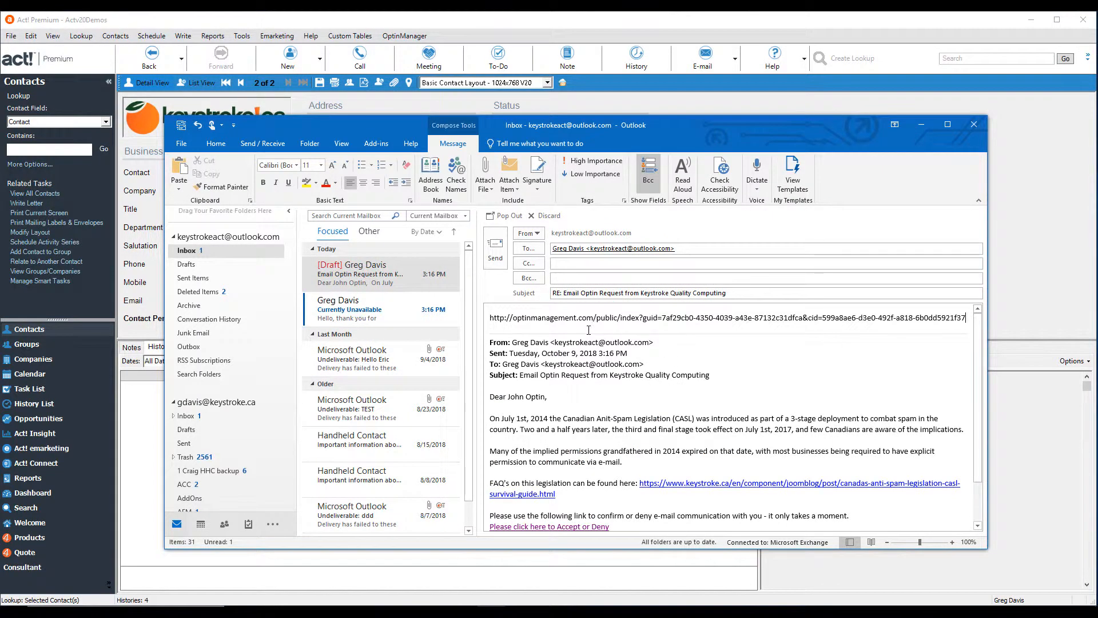
{"action": "key", "text": "Return"}
{"action": "key", "text": "Return"}
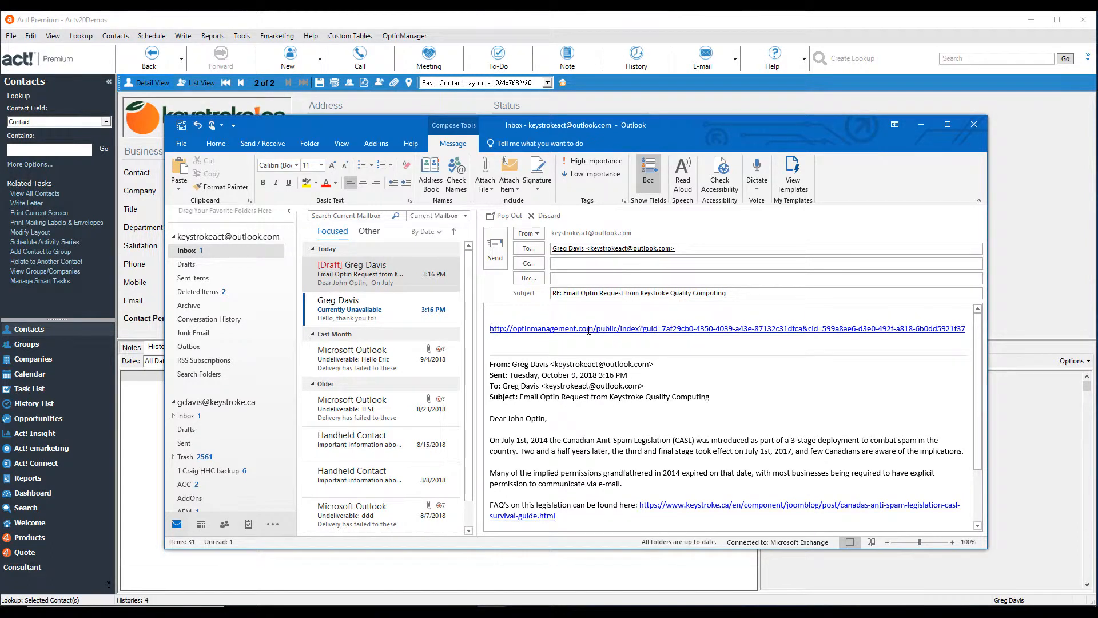
{"action": "type", "text": "Go here to Ac"}
{"action": "type", "text": "cept or "}
{"action": "type", "text": "Deny"}
{"action": "key", "text": "alt+Tab"}
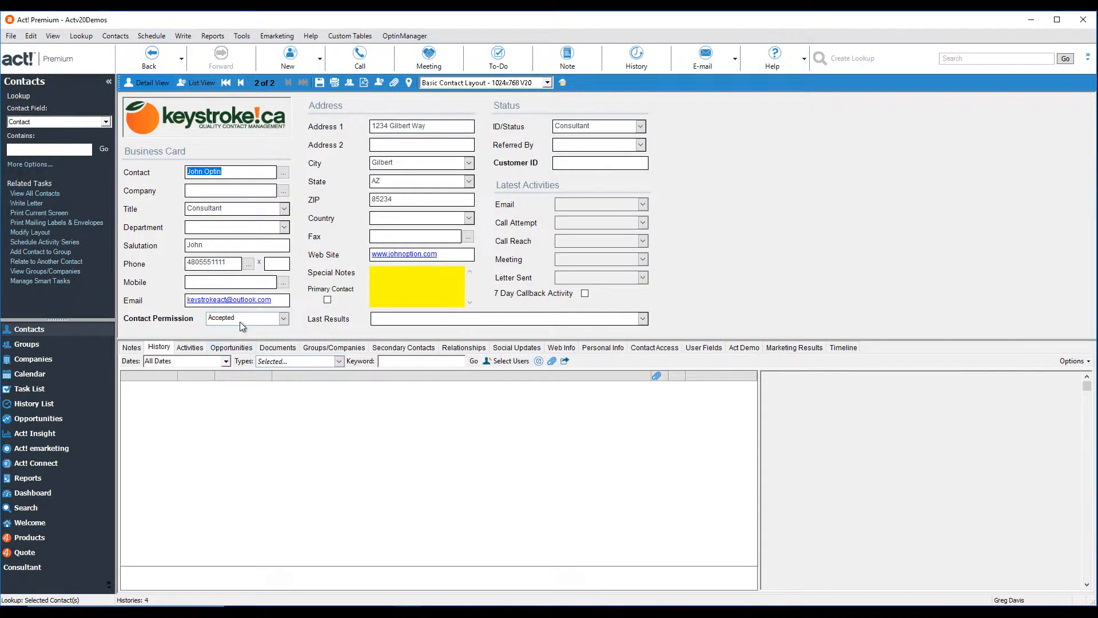
- Review the contact's Notes and History, selecting the 3:19 PM Optin Permission Record showing Email Permission: Accepted
{"action": "left_click", "coordinate": [132, 347]}
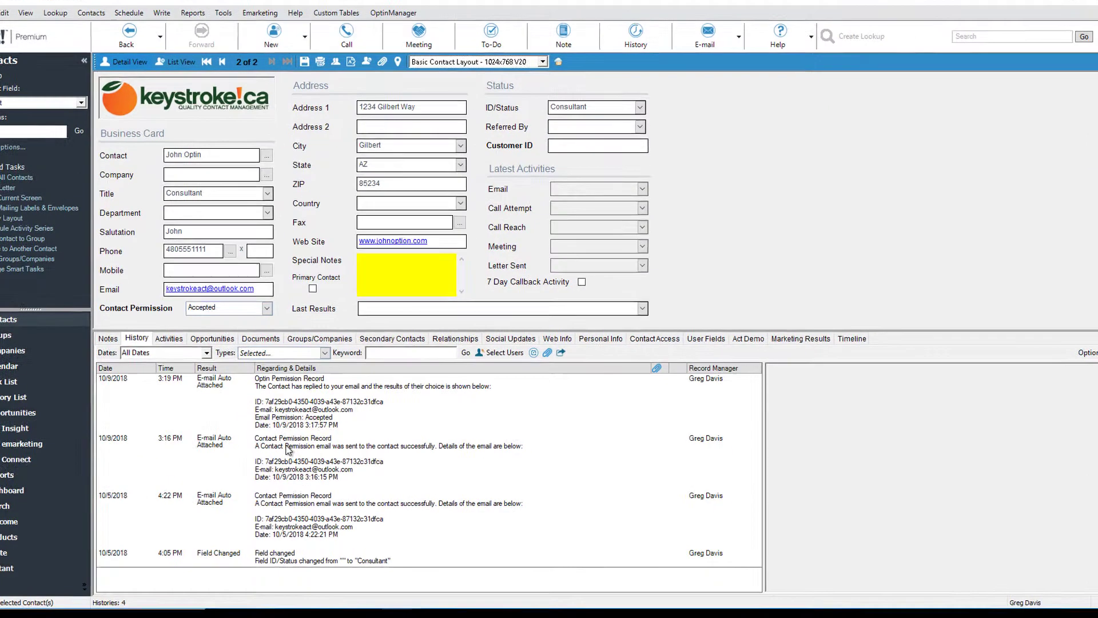
{"action": "left_click", "coordinate": [231, 414]}
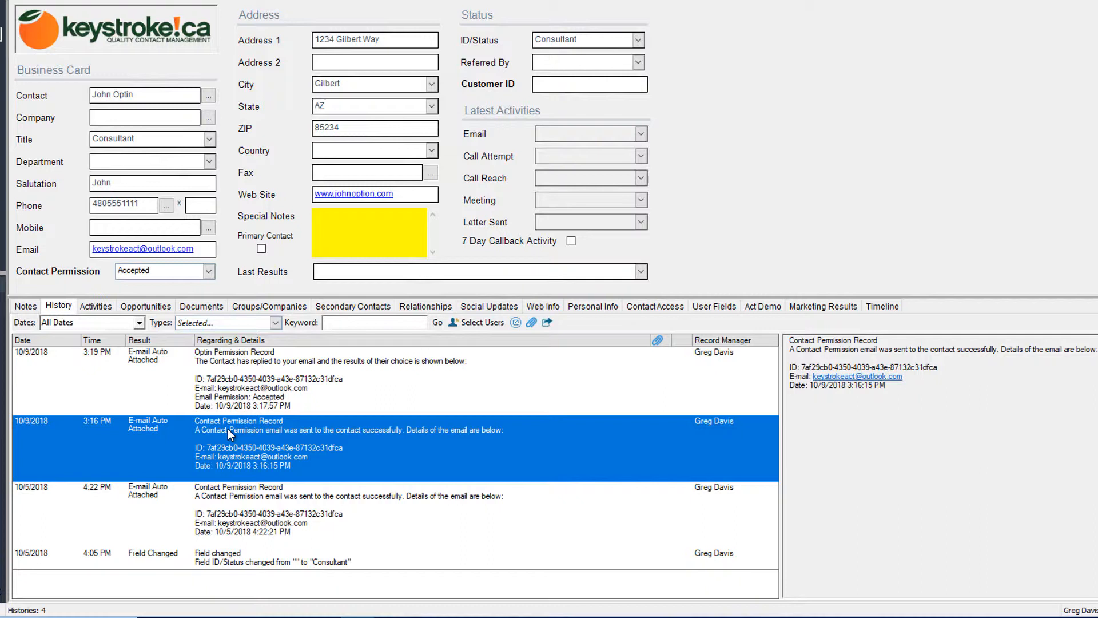
{"action": "left_click", "coordinate": [223, 396]}
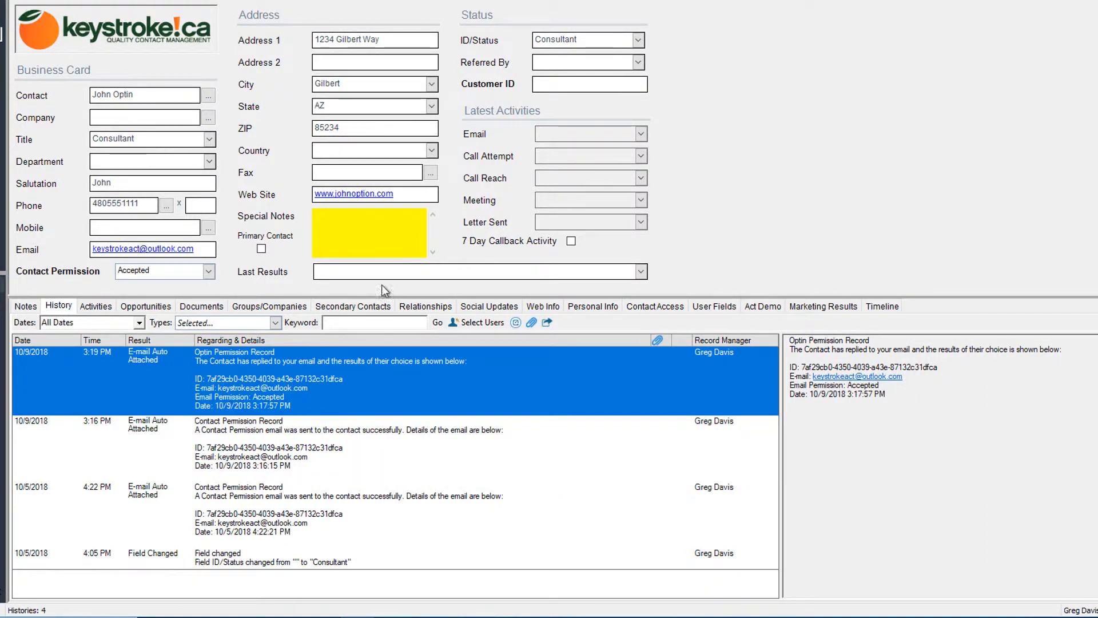
{"action": "double_click", "coordinate": [868, 393]}
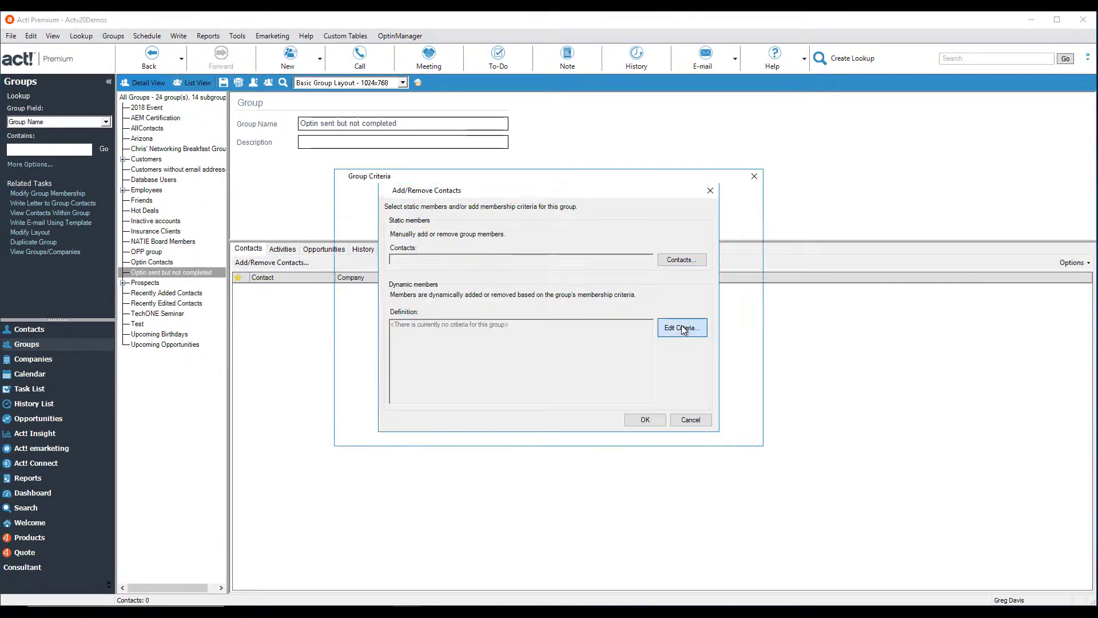
- Add the group criterion E-mail Contains Data
{"action": "left_click", "coordinate": [682, 325]}
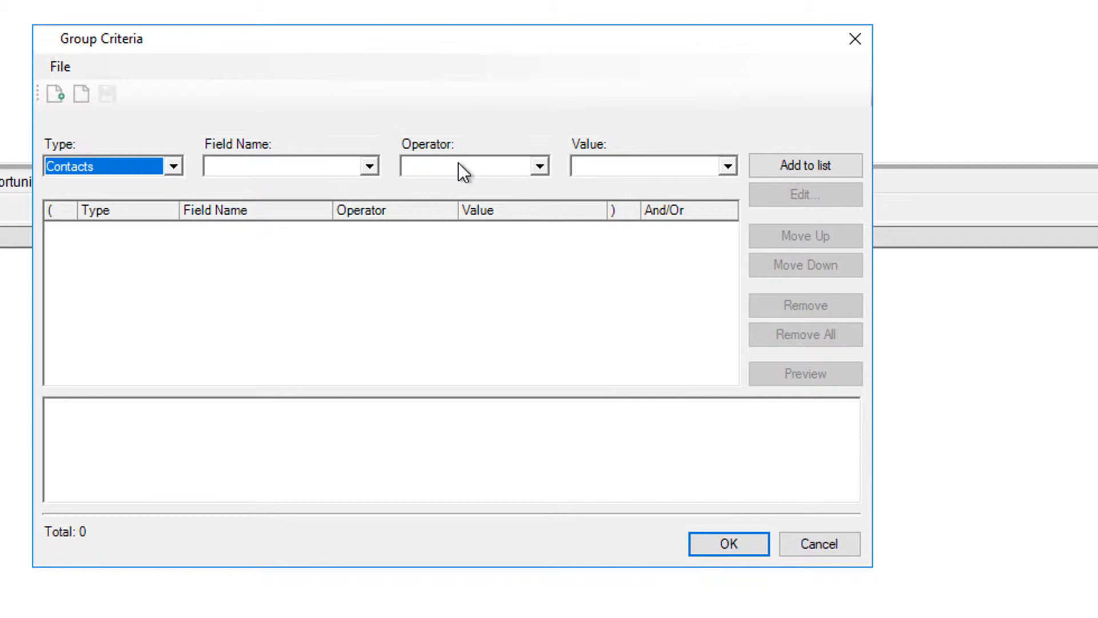
{"action": "left_click", "coordinate": [296, 166]}
{"action": "type", "text": "e"}
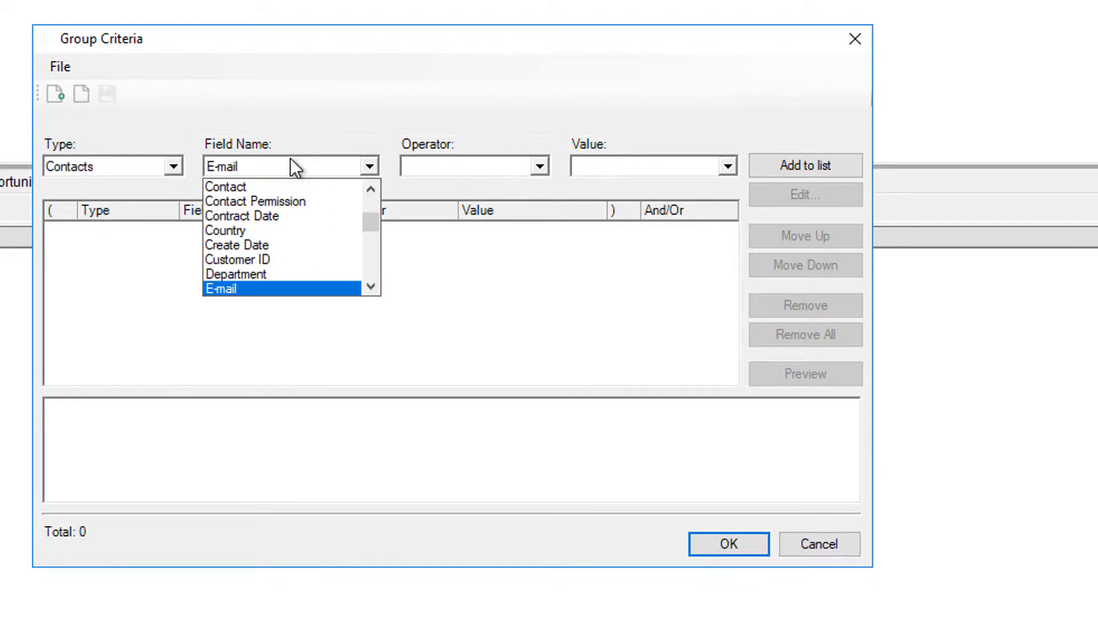
{"action": "left_click", "coordinate": [284, 291]}
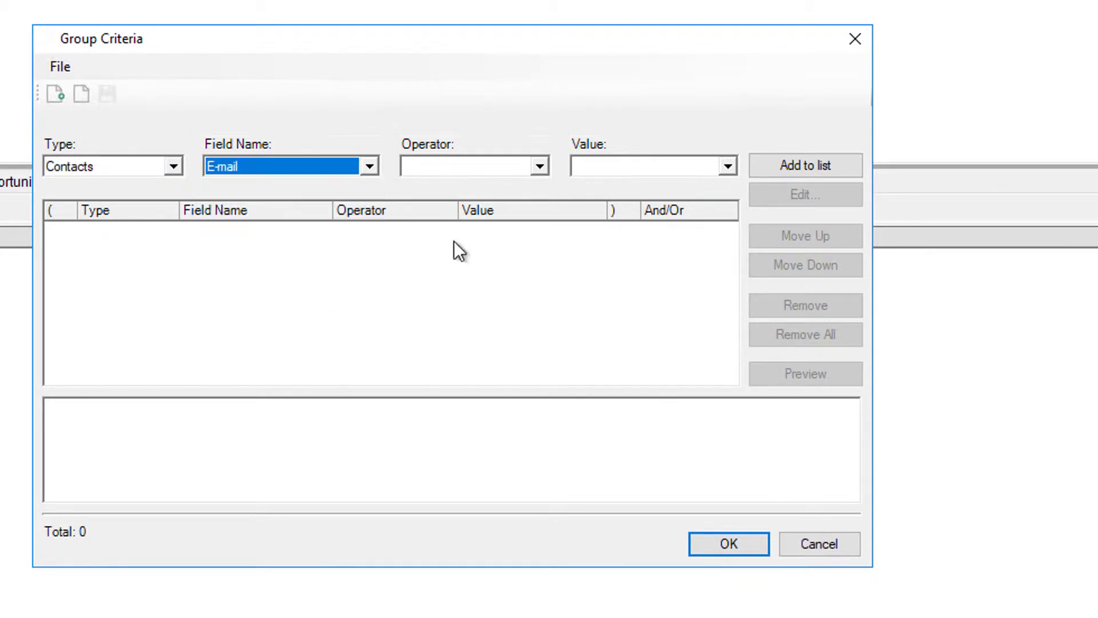
{"action": "left_click", "coordinate": [541, 166]}
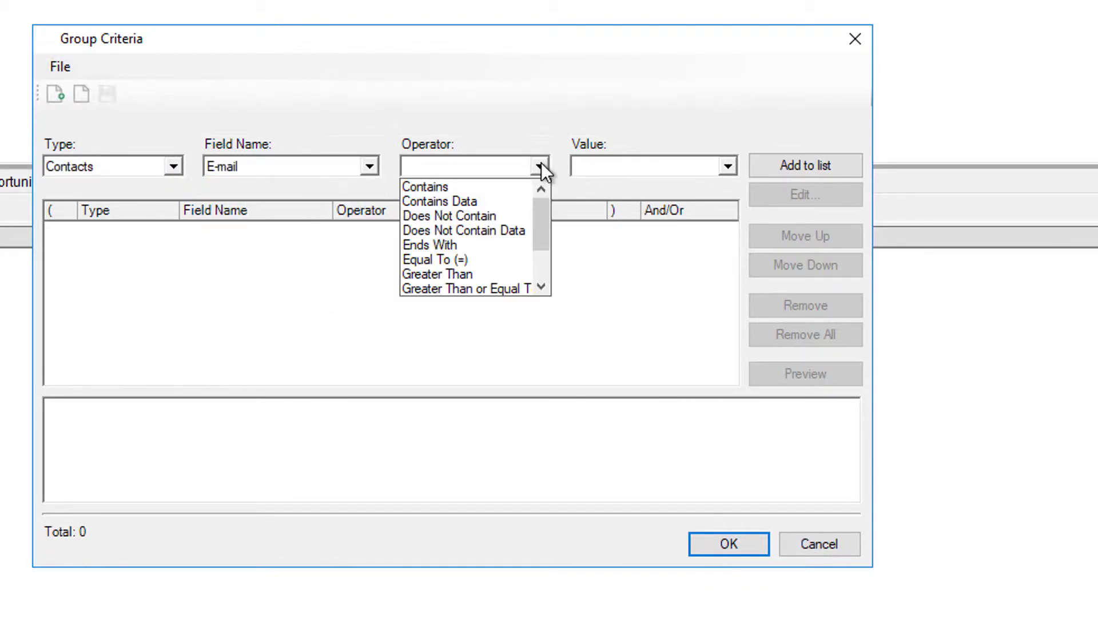
{"action": "left_click", "coordinate": [458, 200]}
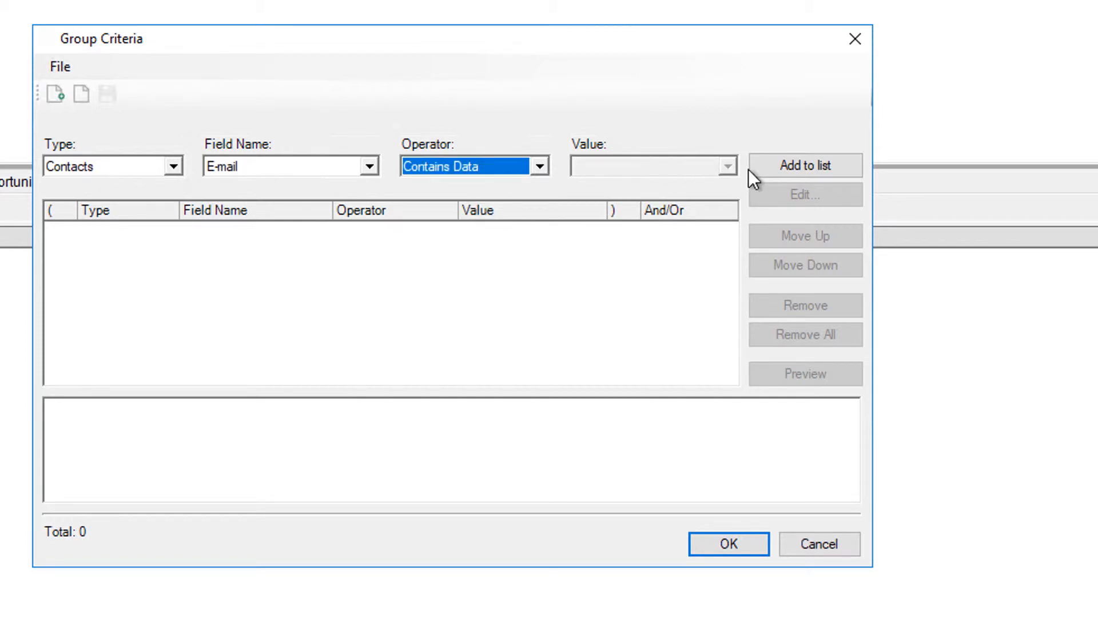
{"action": "left_click", "coordinate": [795, 166]}
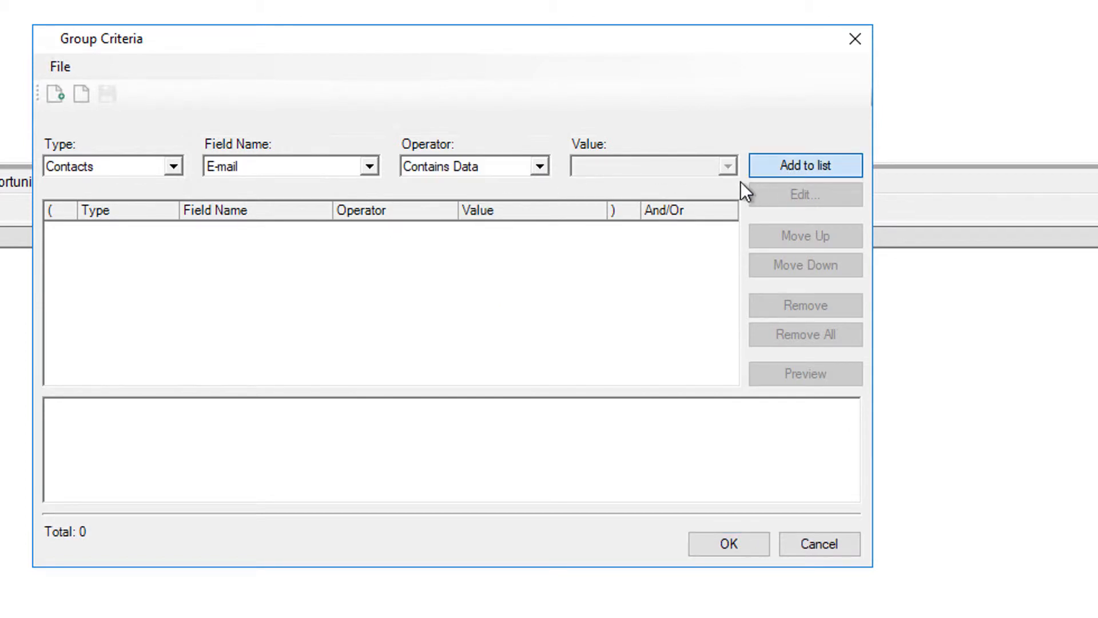
- Add the criterion Contact Permission Does Not Contain Data
{"action": "left_click", "coordinate": [277, 166]}
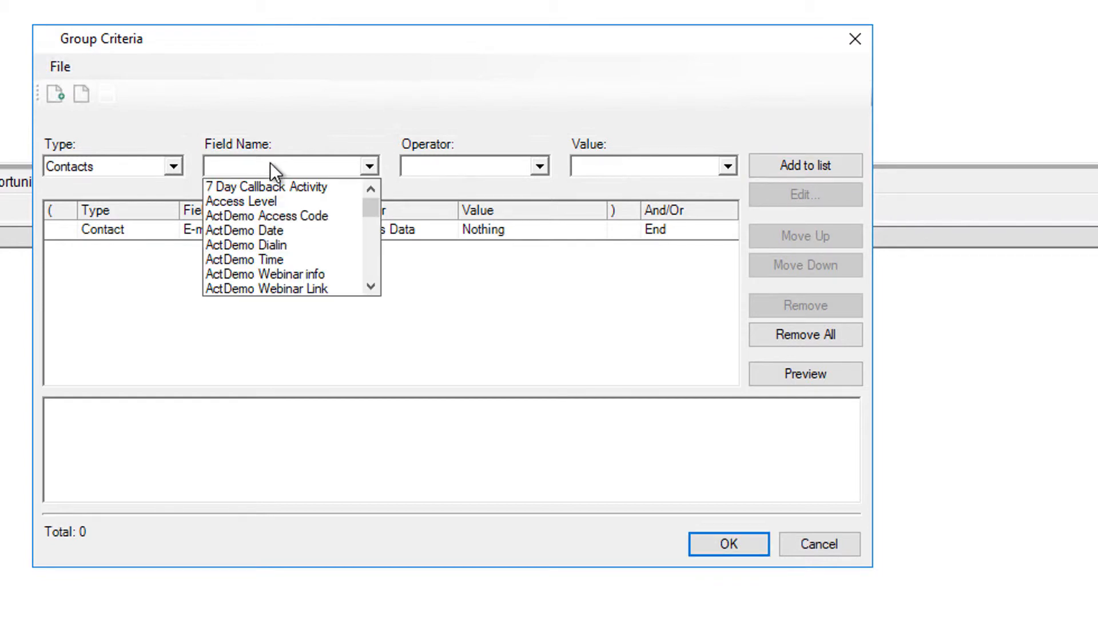
{"action": "key", "text": "c"}
{"action": "scroll", "coordinate": [296, 202], "scroll_direction": "down", "scroll_amount": 1}
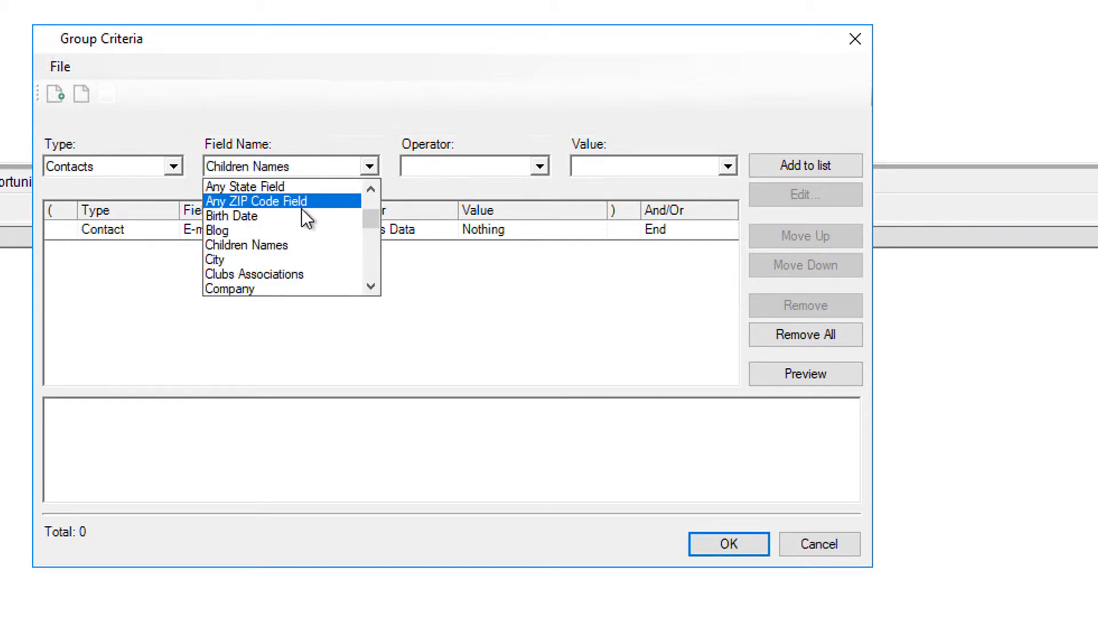
{"action": "scroll", "coordinate": [305, 263], "scroll_direction": "down", "scroll_amount": 2}
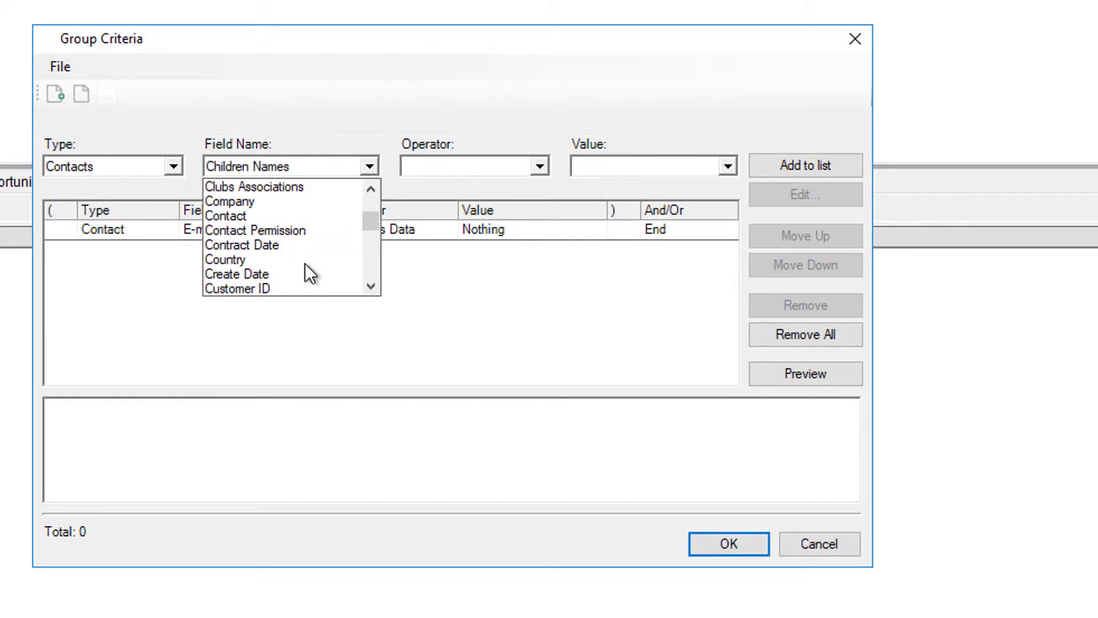
{"action": "left_click", "coordinate": [262, 232]}
{"action": "left_click", "coordinate": [539, 167]}
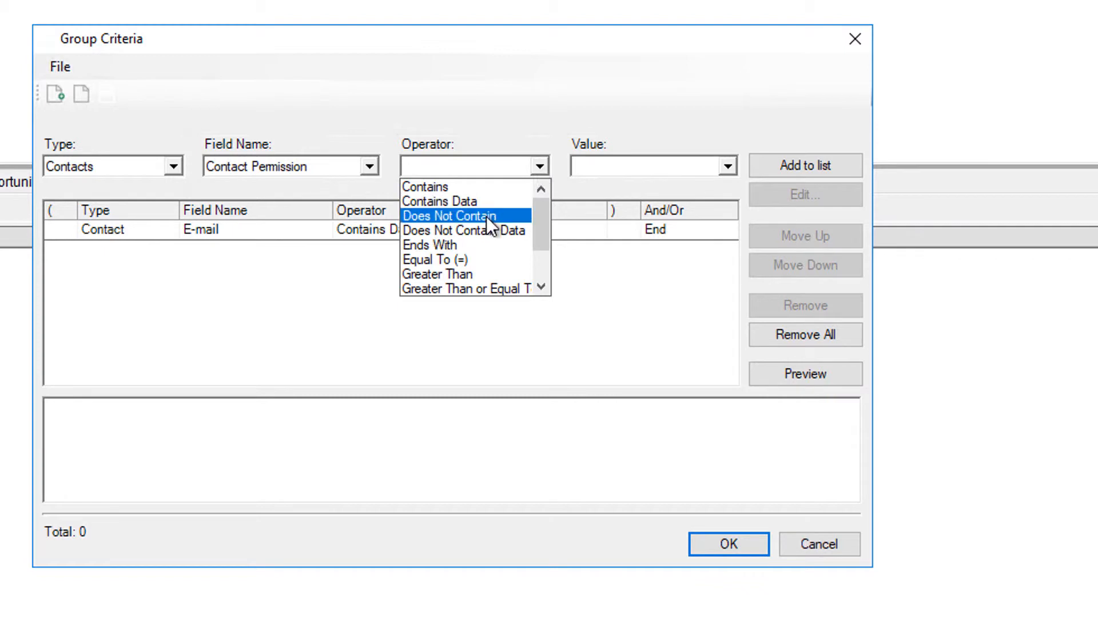
{"action": "left_click", "coordinate": [477, 230]}
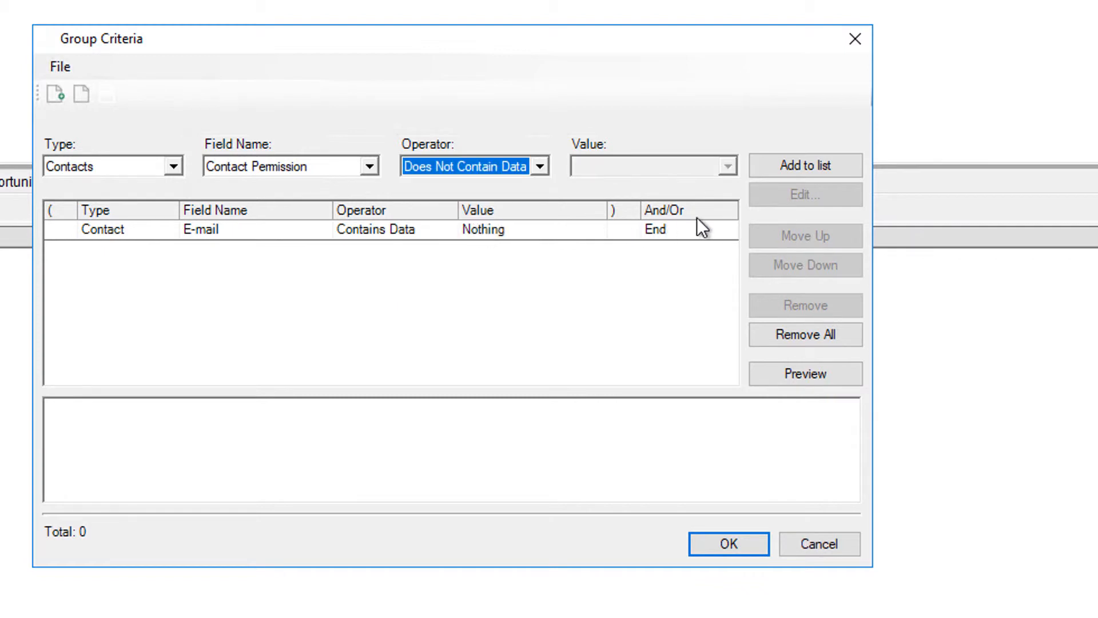
{"action": "left_click", "coordinate": [768, 172]}
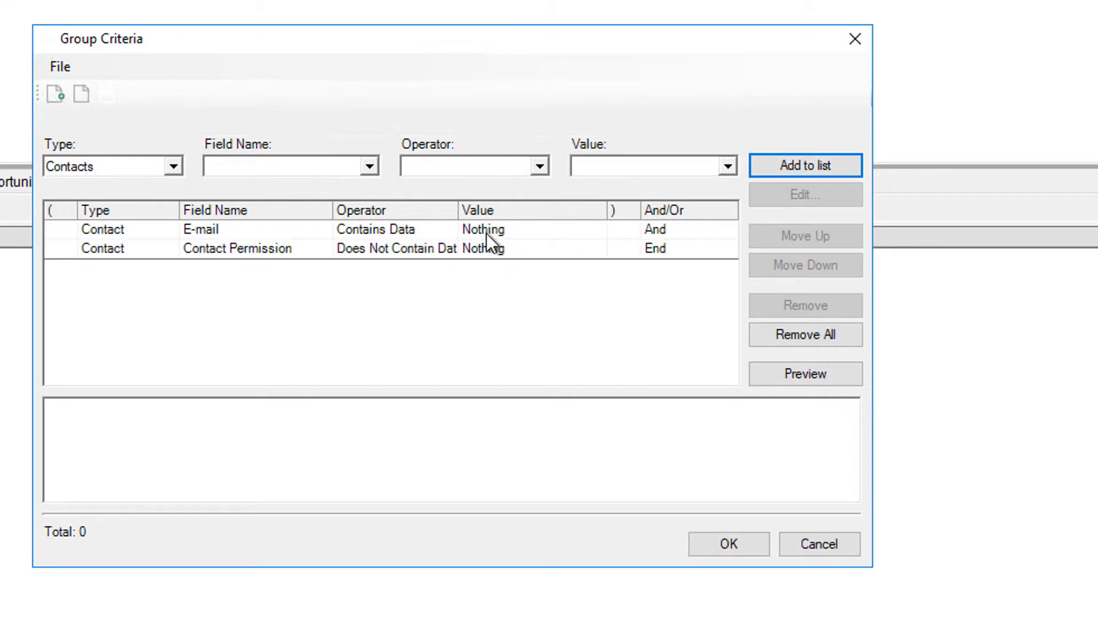
- Save the dynamic criteria so the group lists its 121 matching contacts
{"action": "left_click", "coordinate": [729, 545]}
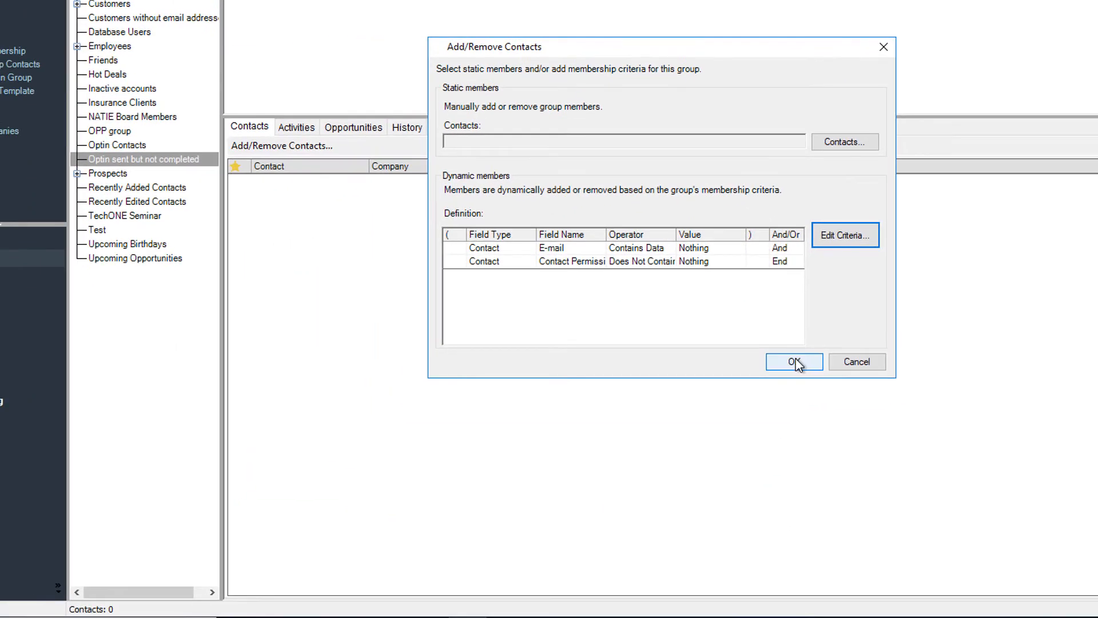
{"action": "left_click", "coordinate": [752, 403]}
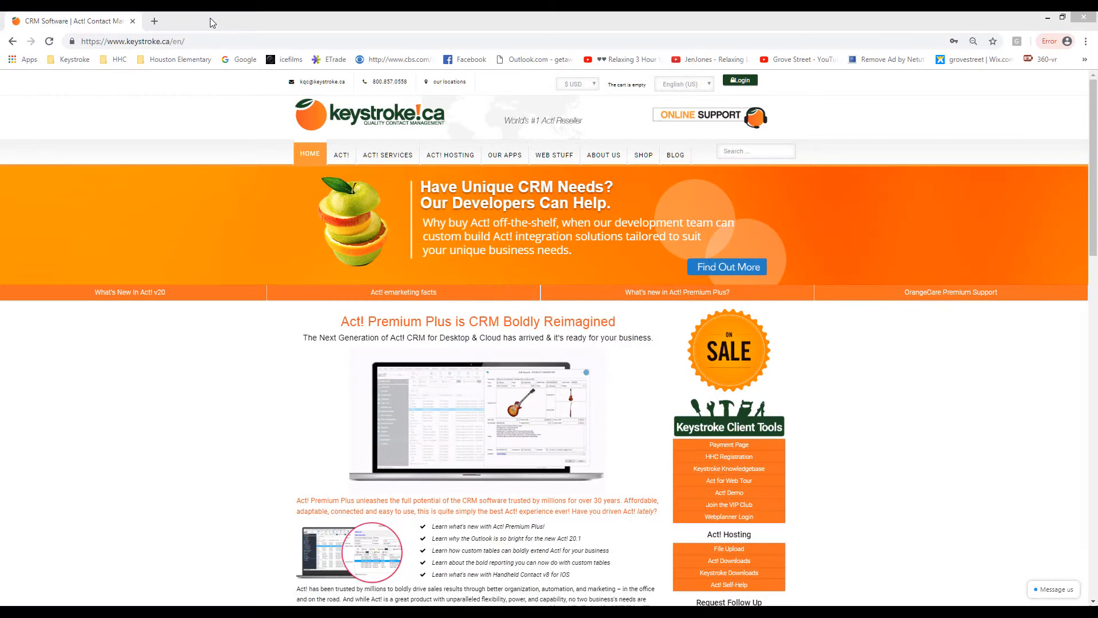
- Show Keystroke.ca's Opt-In Manager product page in Chrome via the OUR APPS menu
{"action": "left_click", "coordinate": [211, 22]}
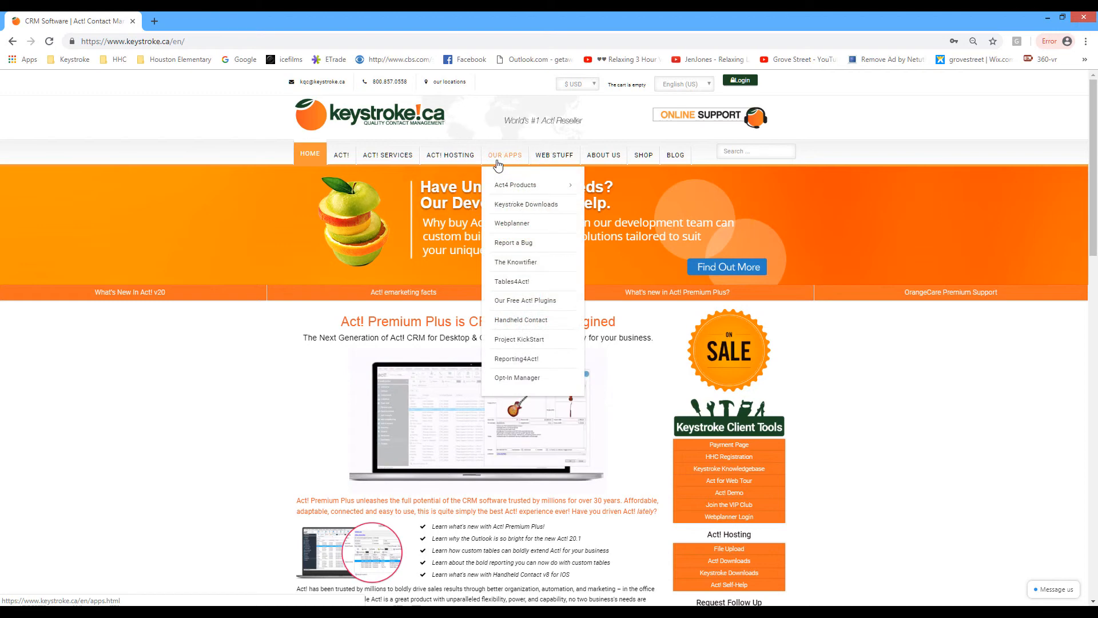
{"action": "mouse_move", "coordinate": [504, 154]}
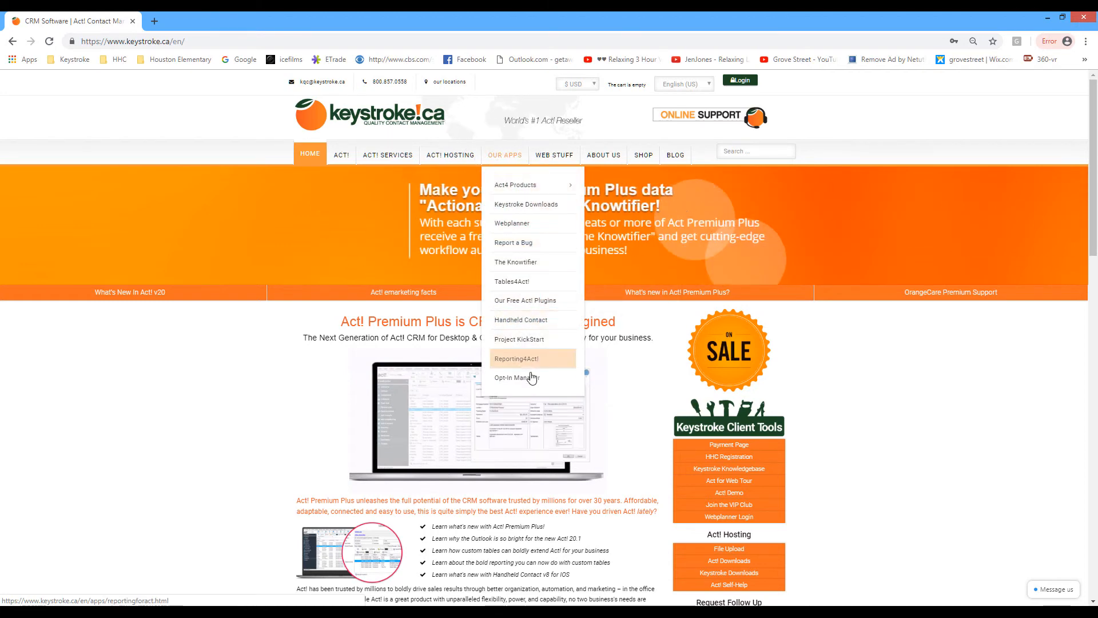
{"action": "left_click", "coordinate": [518, 378]}
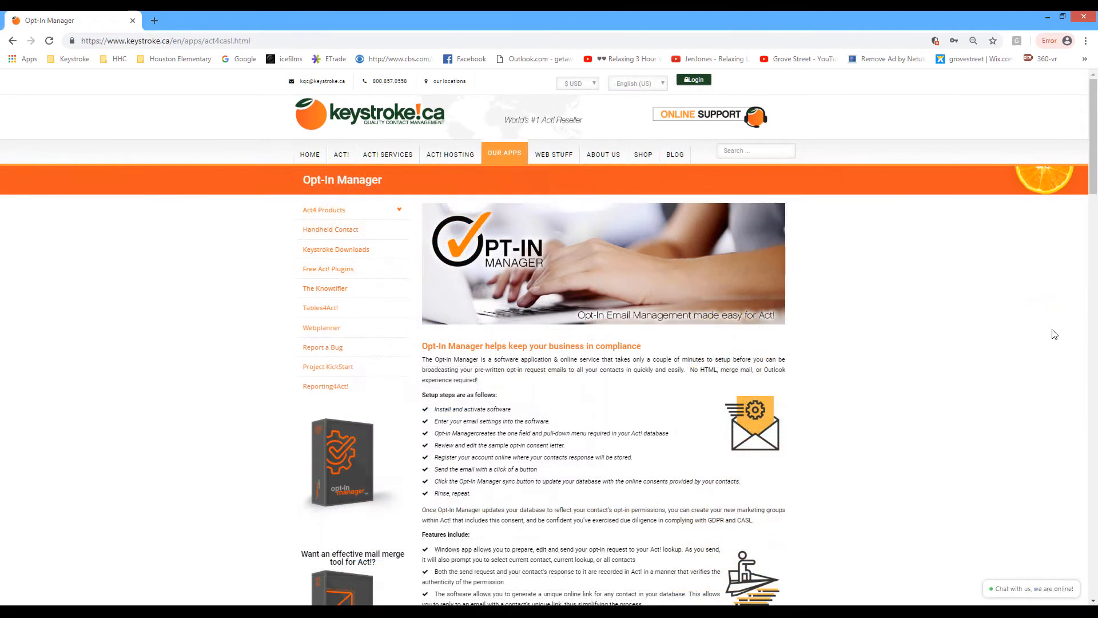